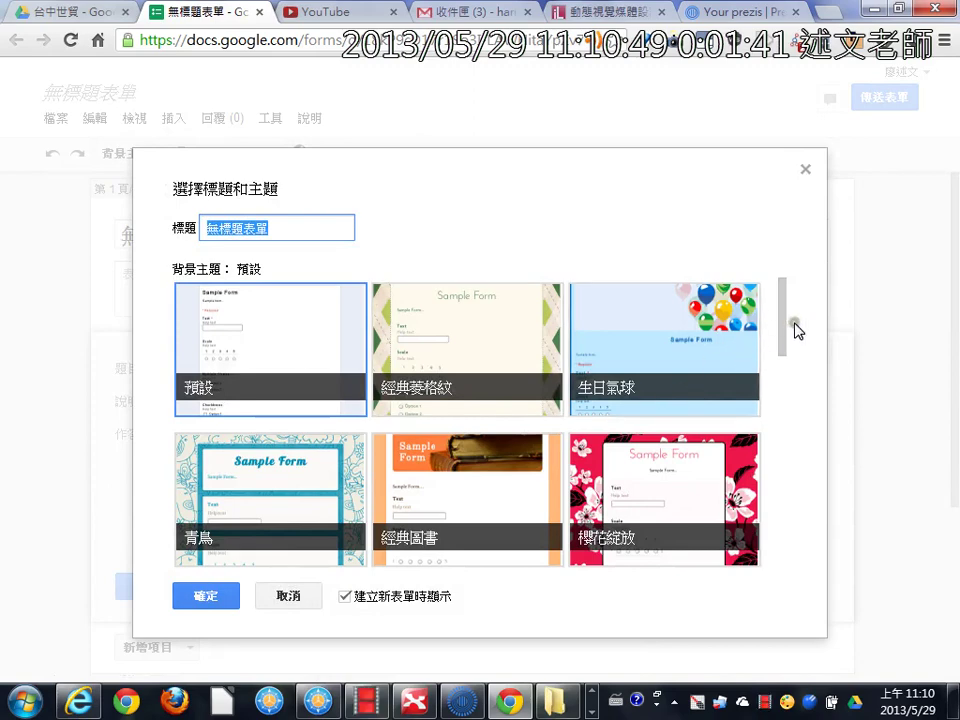
# Step: Keep the default theme (預設) for the new form and confirm the theme dialog
pyautogui.moveTo(781, 328); pyautogui.dragTo(782, 354)
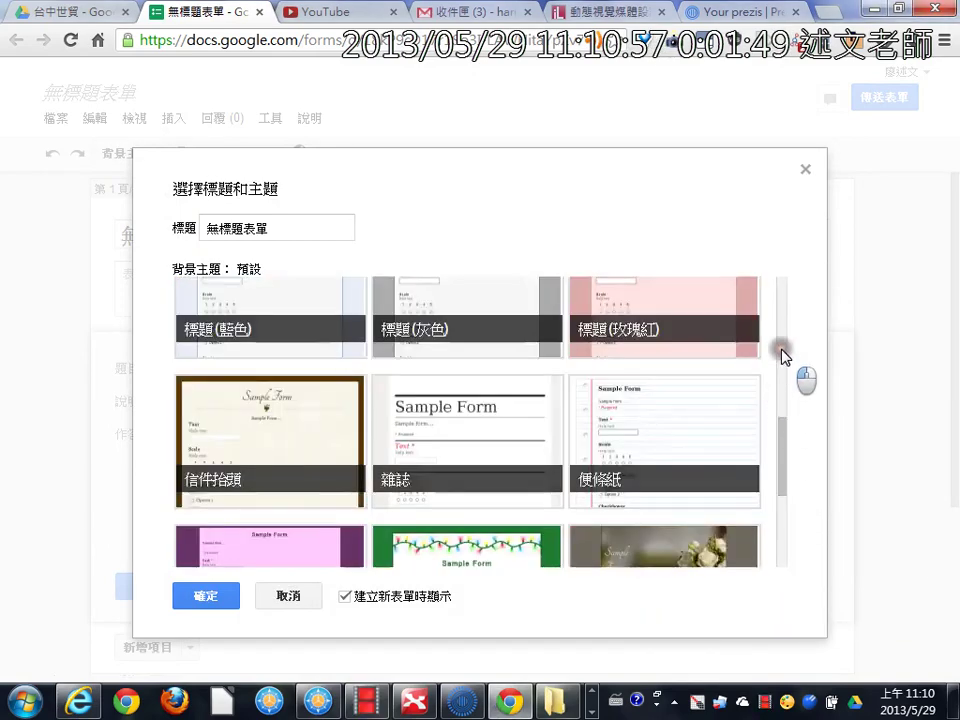
pyautogui.click(785, 325)
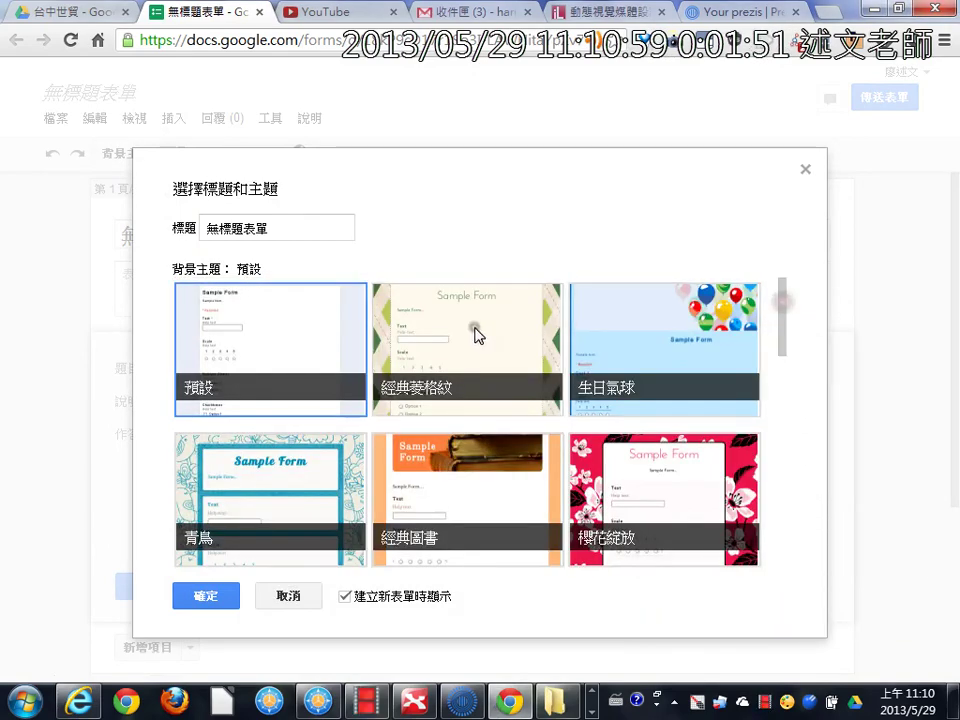
pyautogui.click(281, 346)
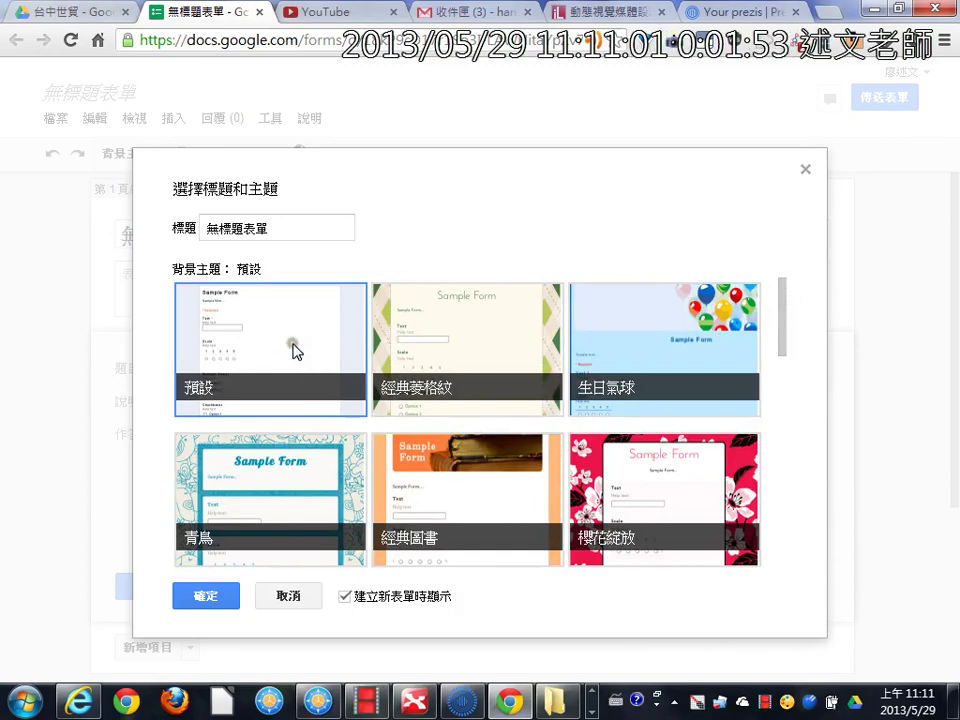
pyautogui.click(207, 598)
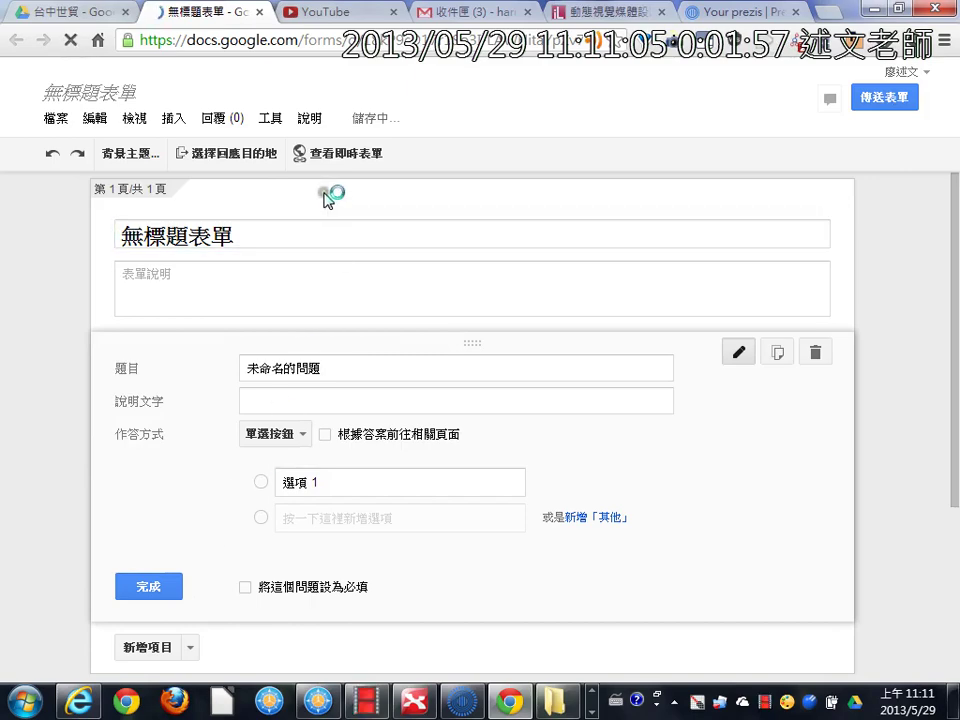
# Step: Set the form title to 淡江大學水資源及環境工程學系－畢業系友問卷調查表 from the Writer document
pyautogui.click(265, 238)
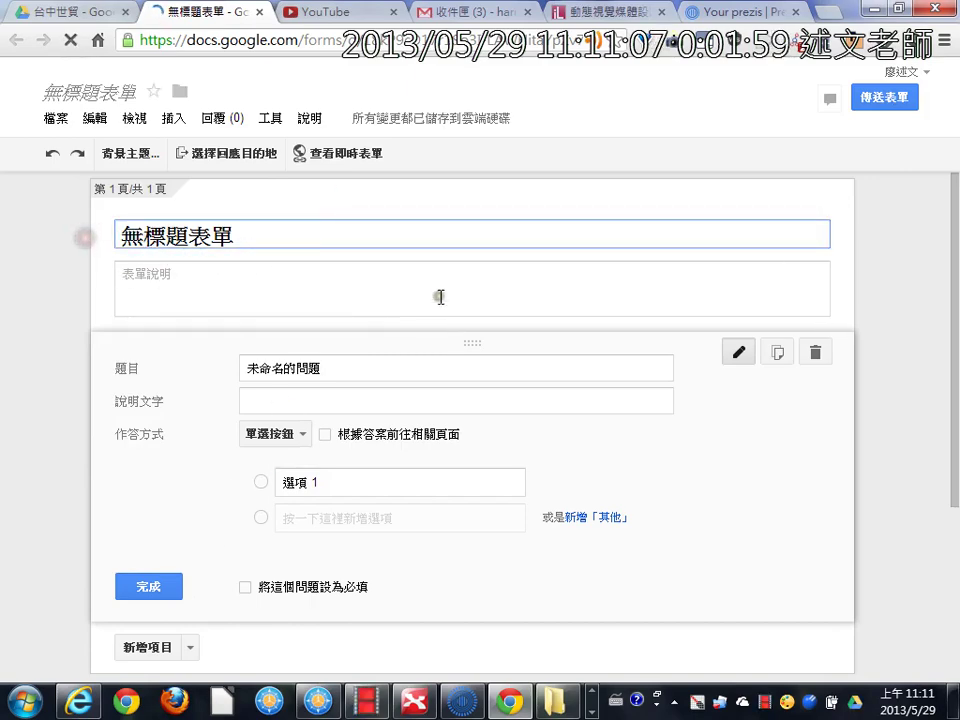
pyautogui.hotkey('alt', 'Tab')
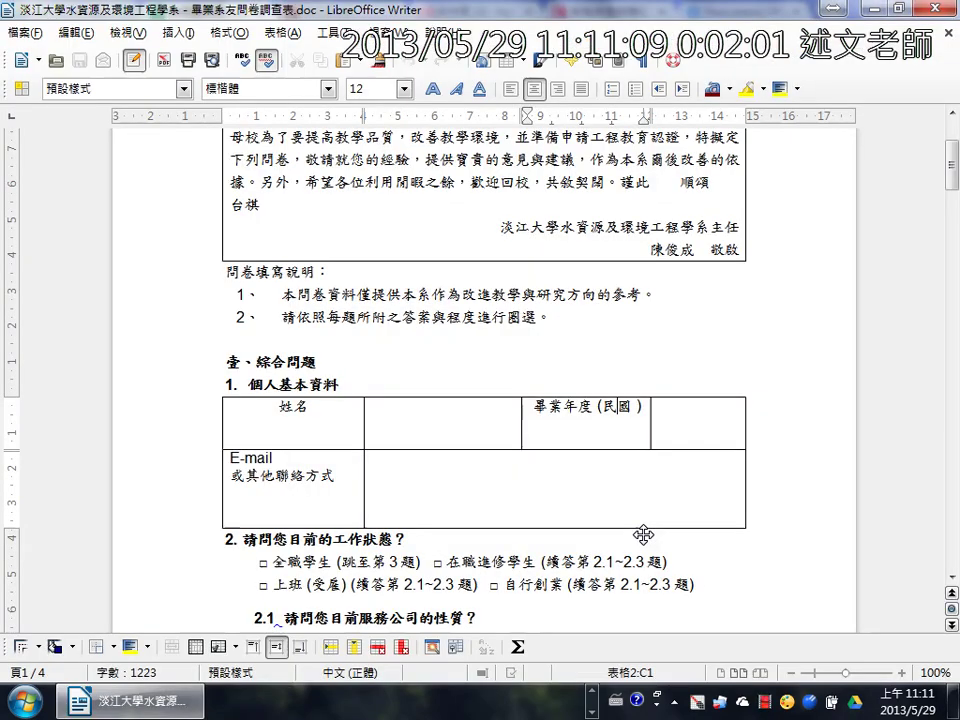
pyautogui.moveTo(275, 257); pyautogui.dragTo(688, 257)
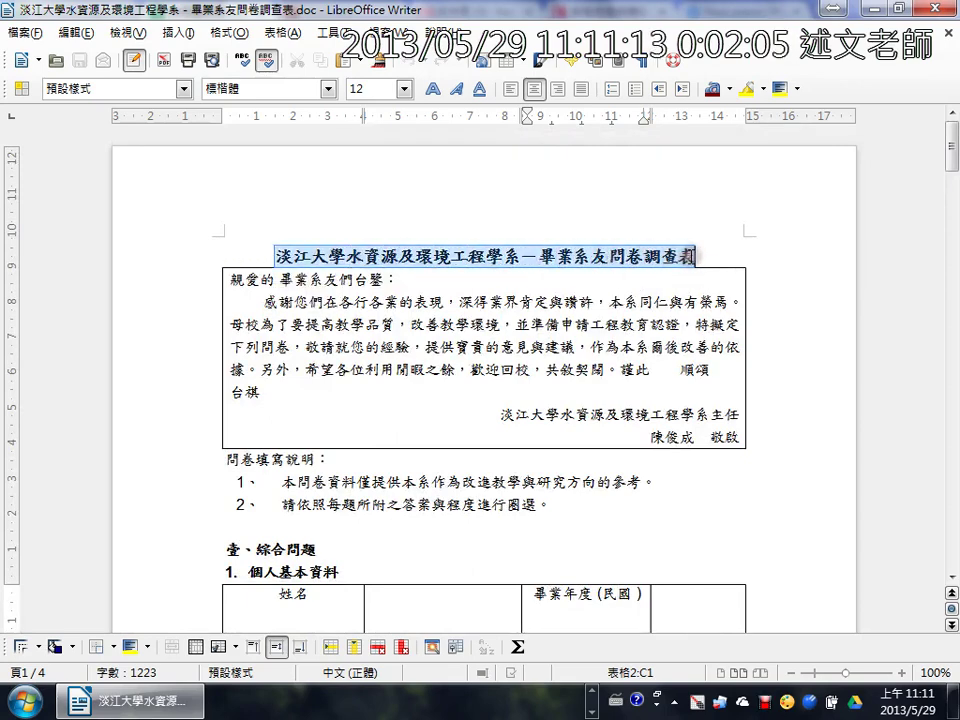
pyautogui.hotkey('alt', 'Tab')
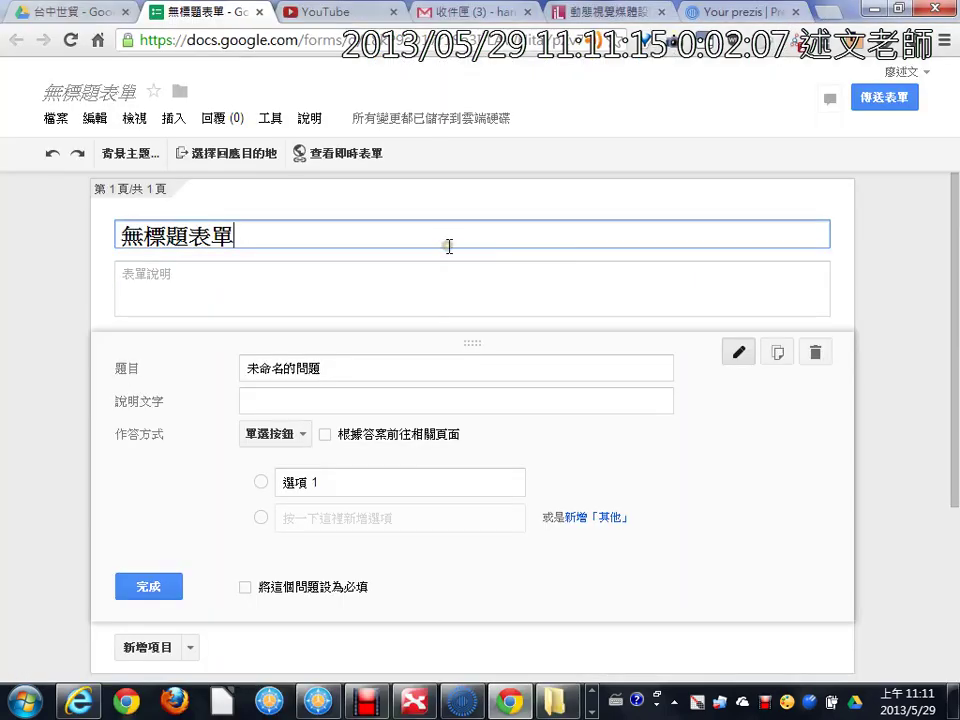
pyautogui.hotkey('ctrl', 'a')
pyautogui.write('淡江大學水資源及環境工程學系－畢業系友問卷調查表')
# Step: Paste the alumni letter, from 親愛的 through 台祺, into the form description
pyautogui.click(441, 272)
pyautogui.hotkey('alt', 'Tab')
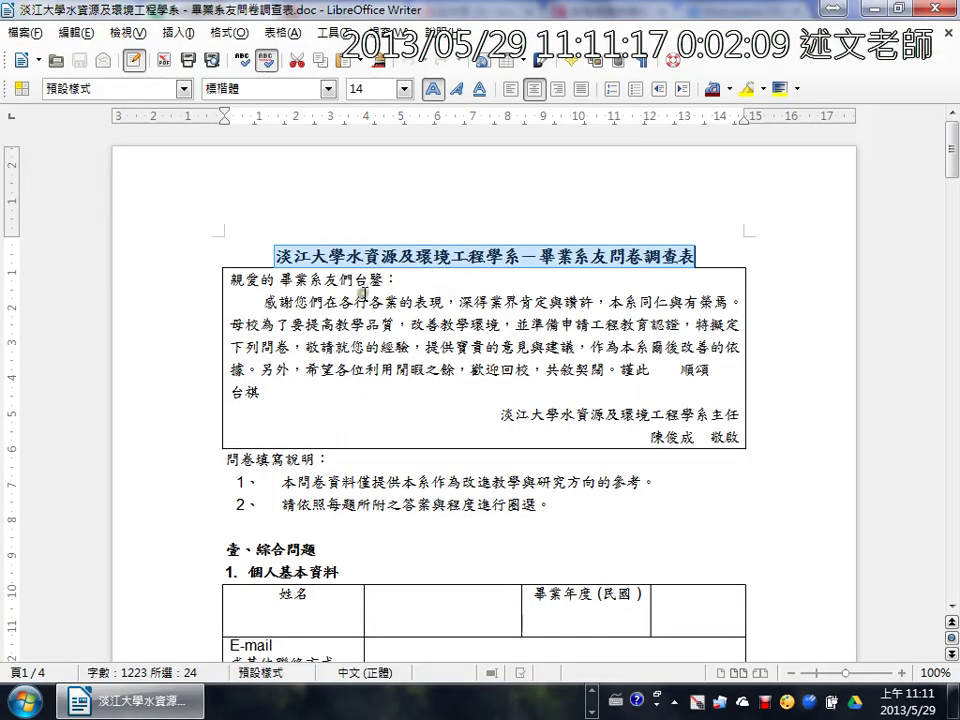
pyautogui.moveTo(228, 277); pyautogui.dragTo(322, 388)
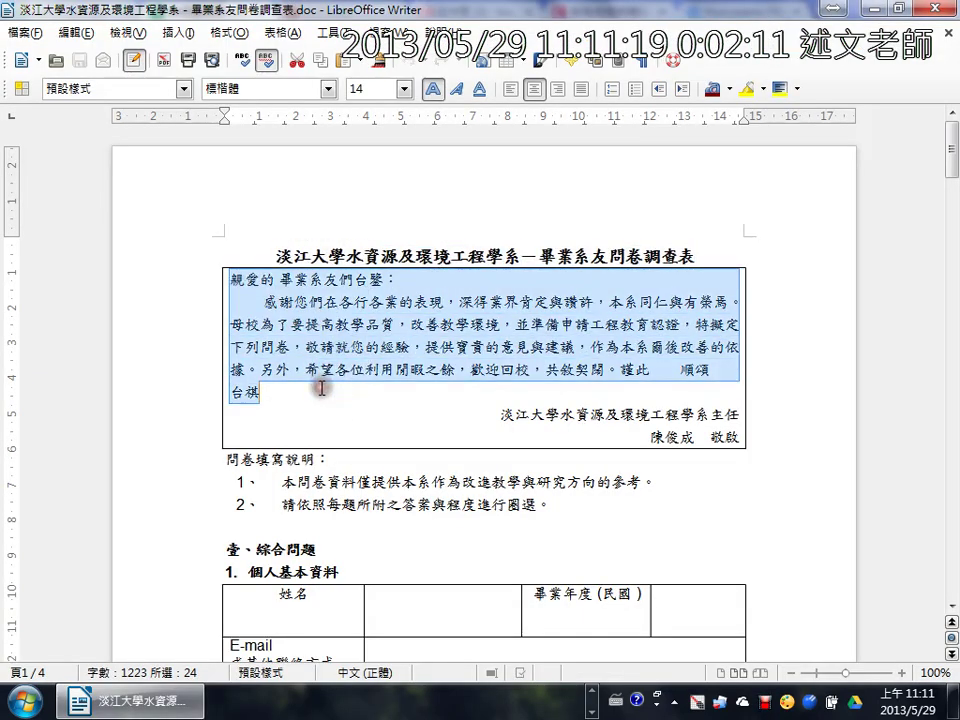
pyautogui.hotkey('ctrl', 'c')
pyautogui.hotkey('alt', 'Tab')
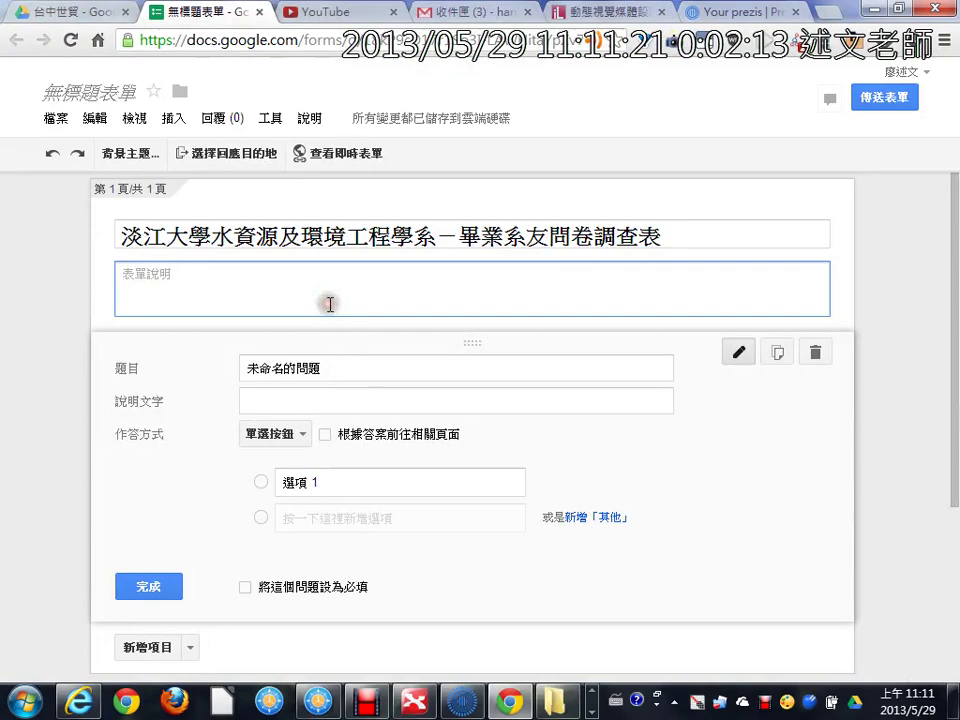
pyautogui.hotkey('ctrl', 'v')
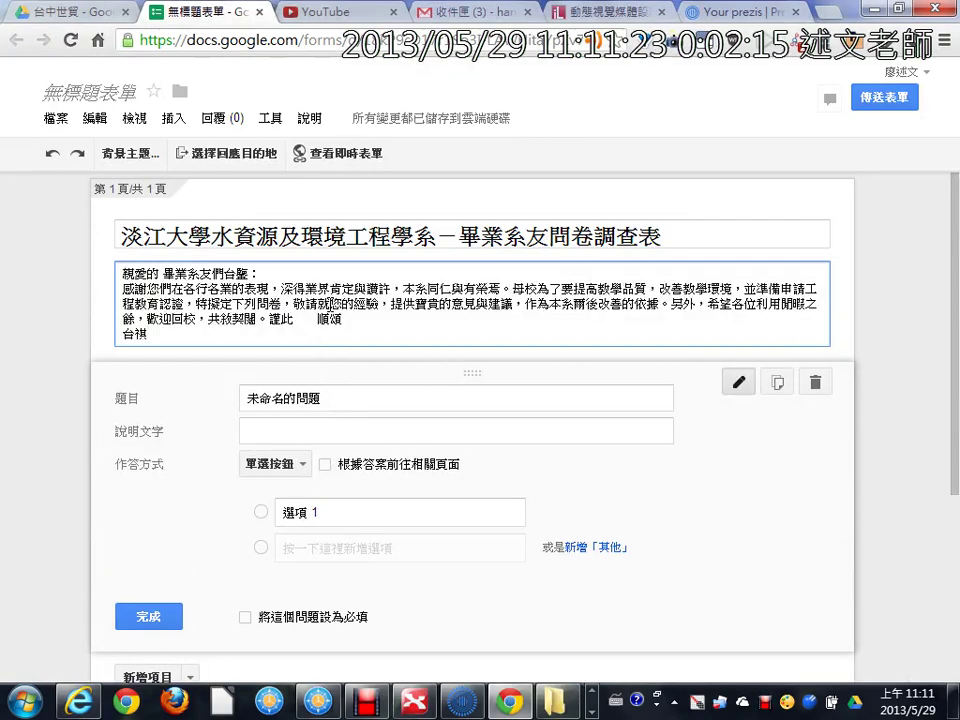
# Step: Select the 個人基本資料 heading in the survey document and return to the form
pyautogui.hotkey('alt', 'Tab')
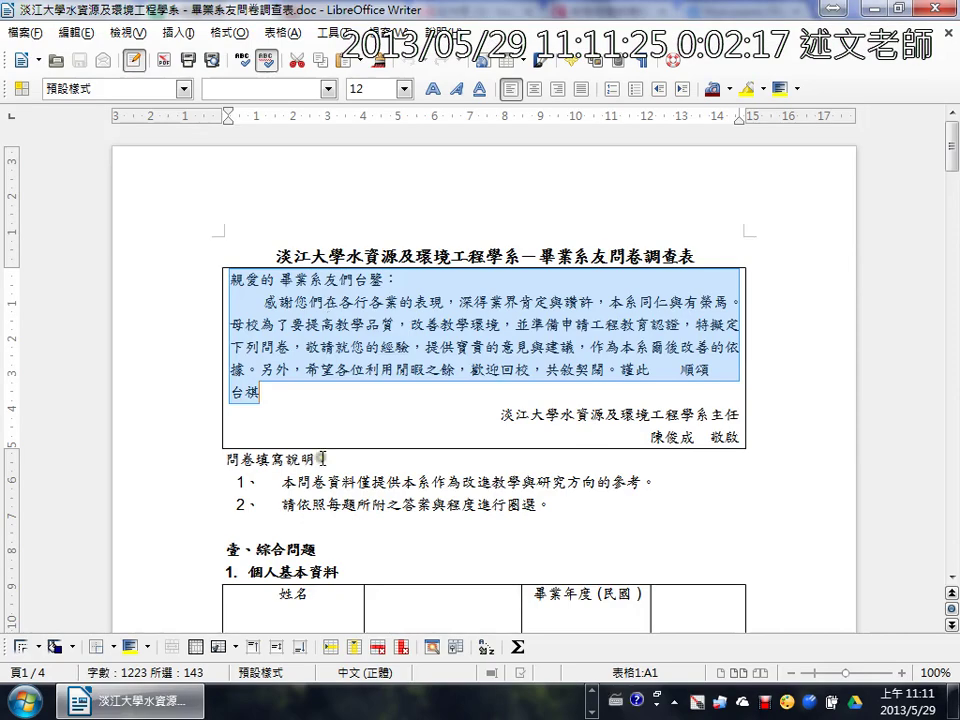
pyautogui.scroll(-2, 320, 458)
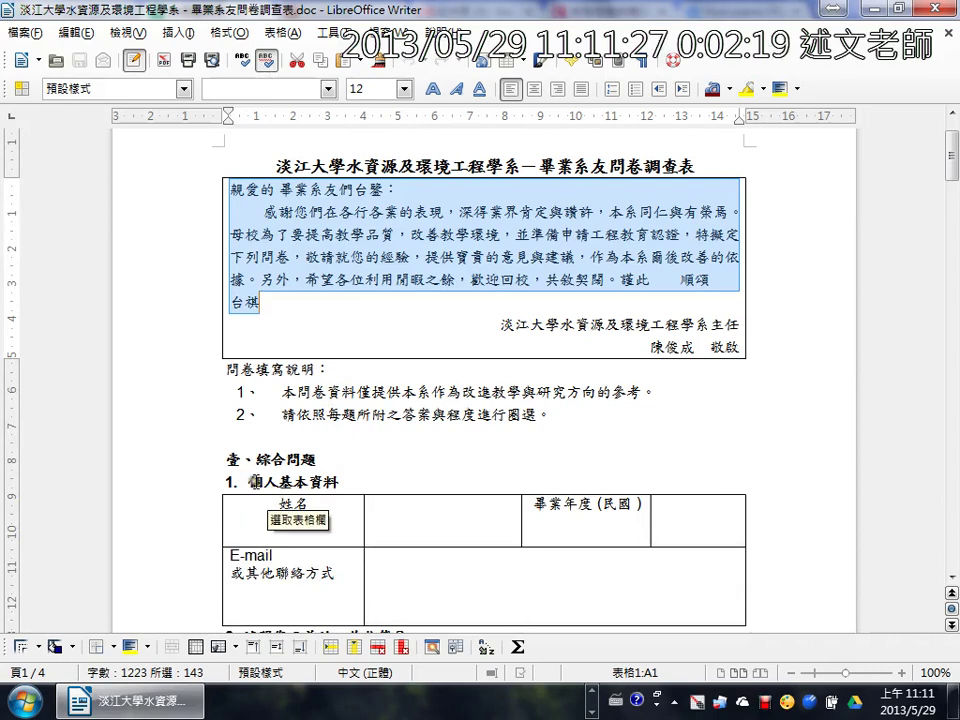
pyautogui.moveTo(249, 481); pyautogui.dragTo(340, 483)
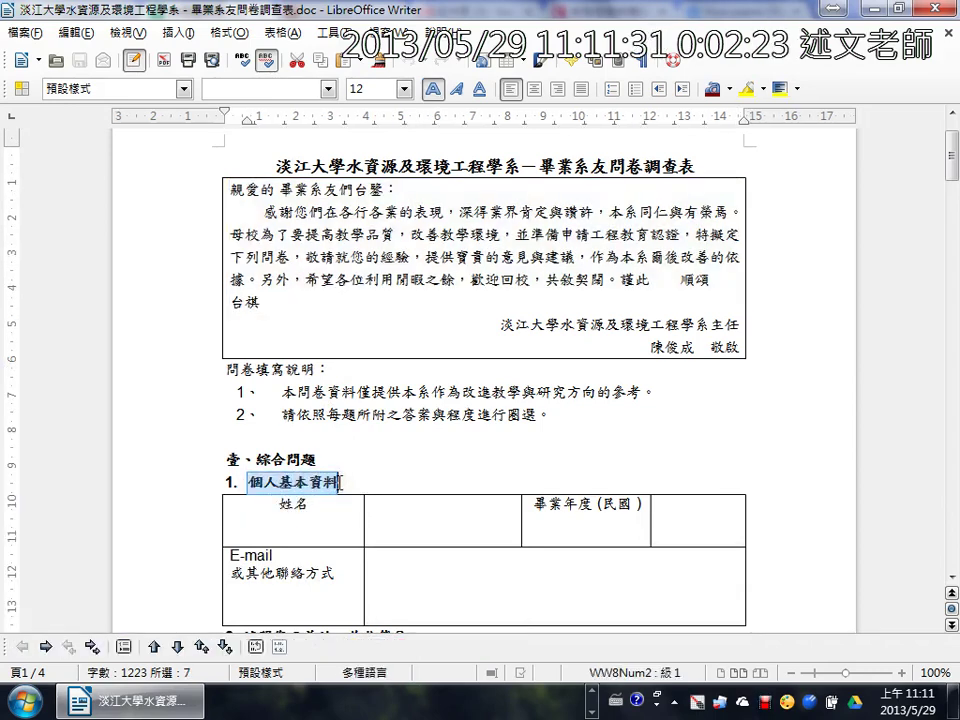
pyautogui.hotkey('alt', 'Tab')
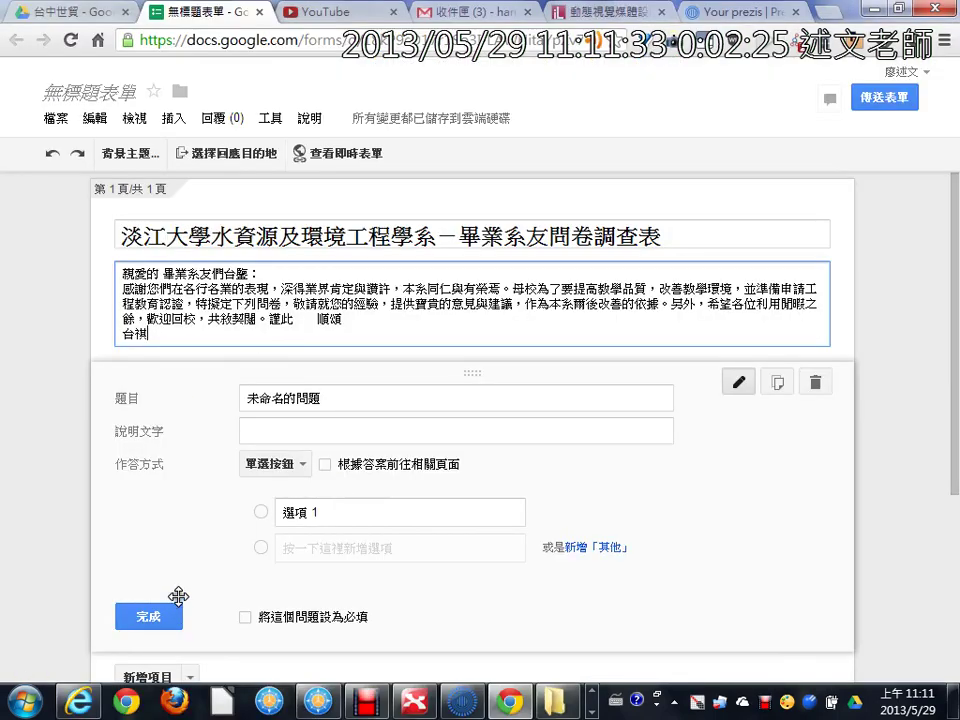
pyautogui.scroll(-1, 208, 498)
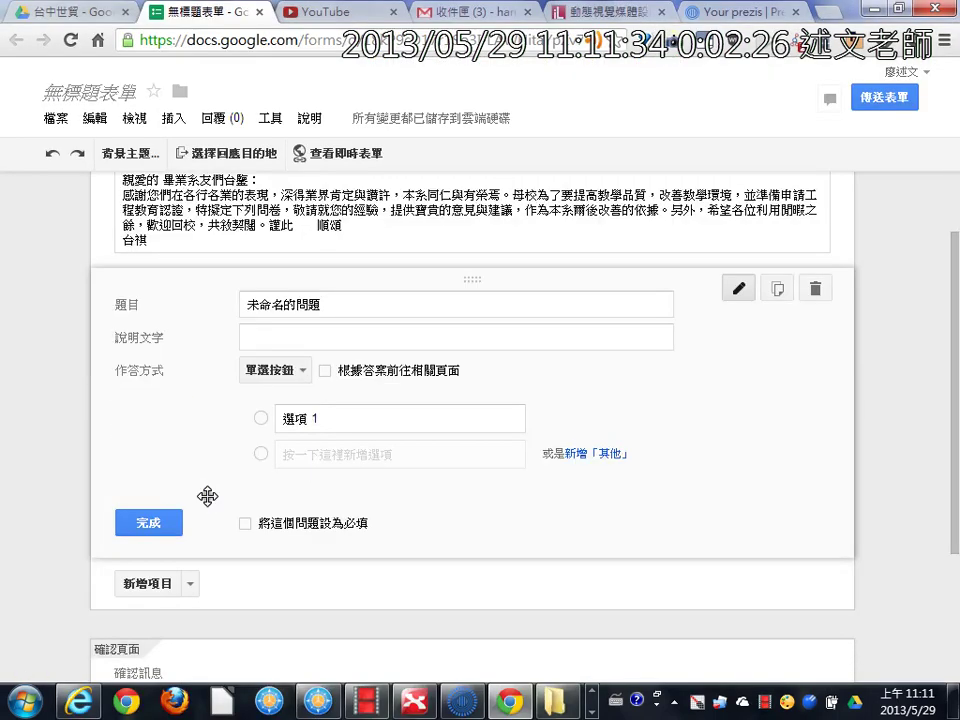
# Step: Replace the first question's title with 姓名 copied from the document's table
pyautogui.click(192, 591)
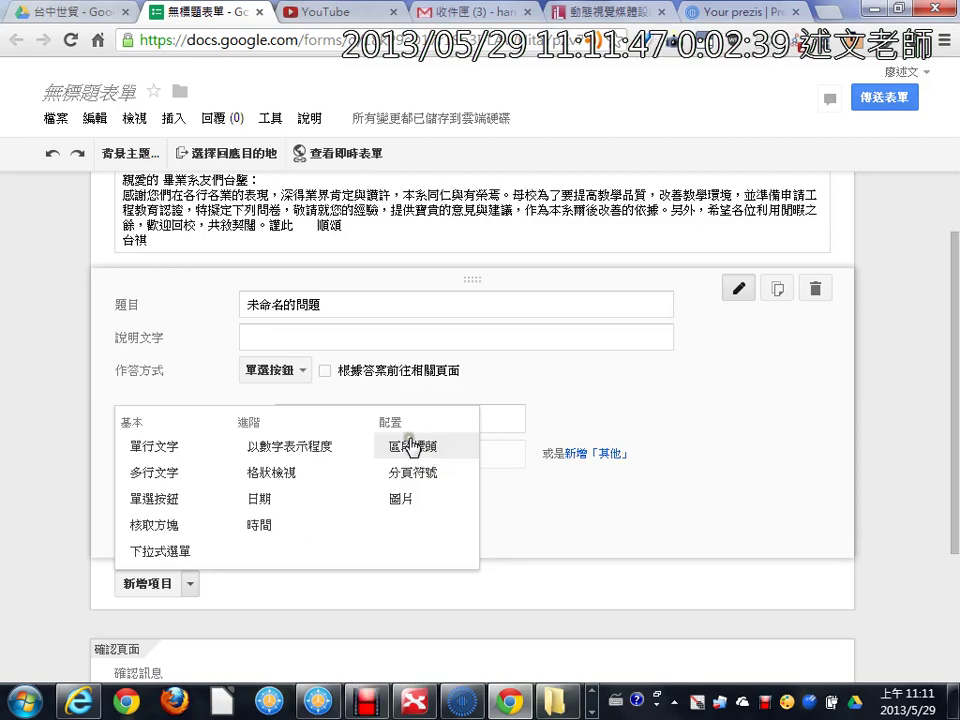
pyautogui.click(327, 305)
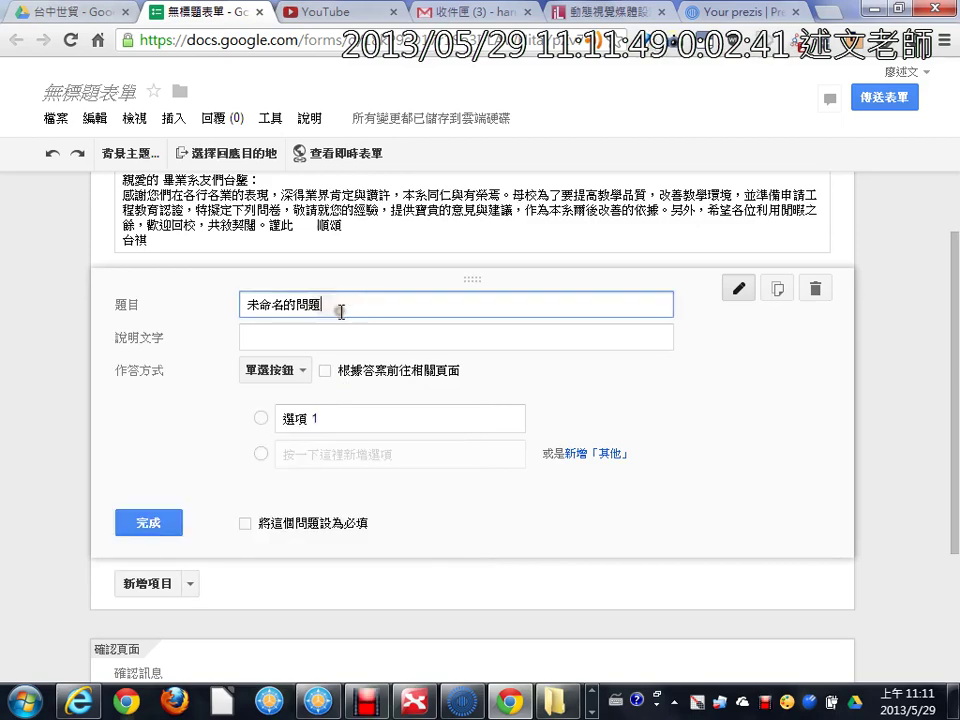
pyautogui.hotkey('alt', 'Tab')
pyautogui.doubleClick(293, 504)
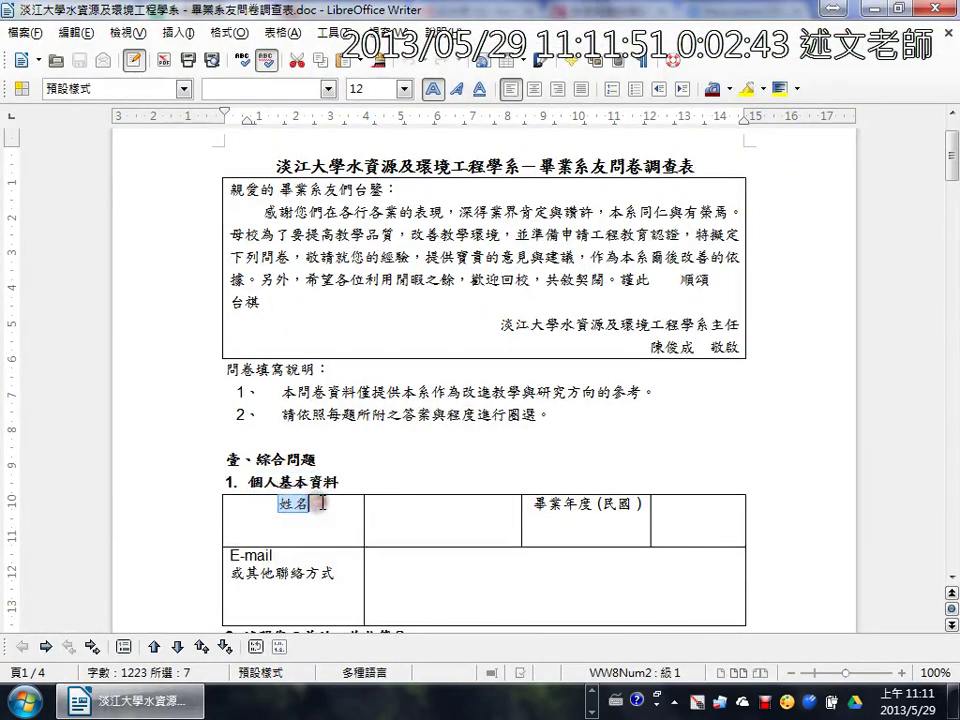
pyautogui.hotkey('alt', 'Tab')
pyautogui.hotkey('ctrl', 'a')
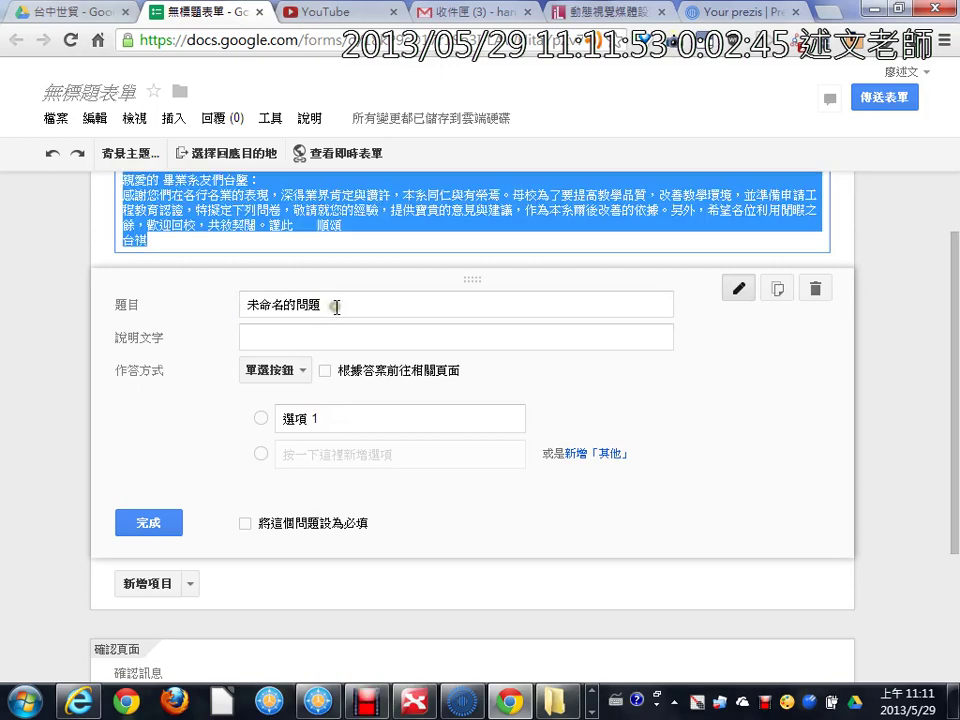
pyautogui.click(332, 308)
pyautogui.hotkey('ctrl', 'a')
pyautogui.hotkey('alt', 'Tab')
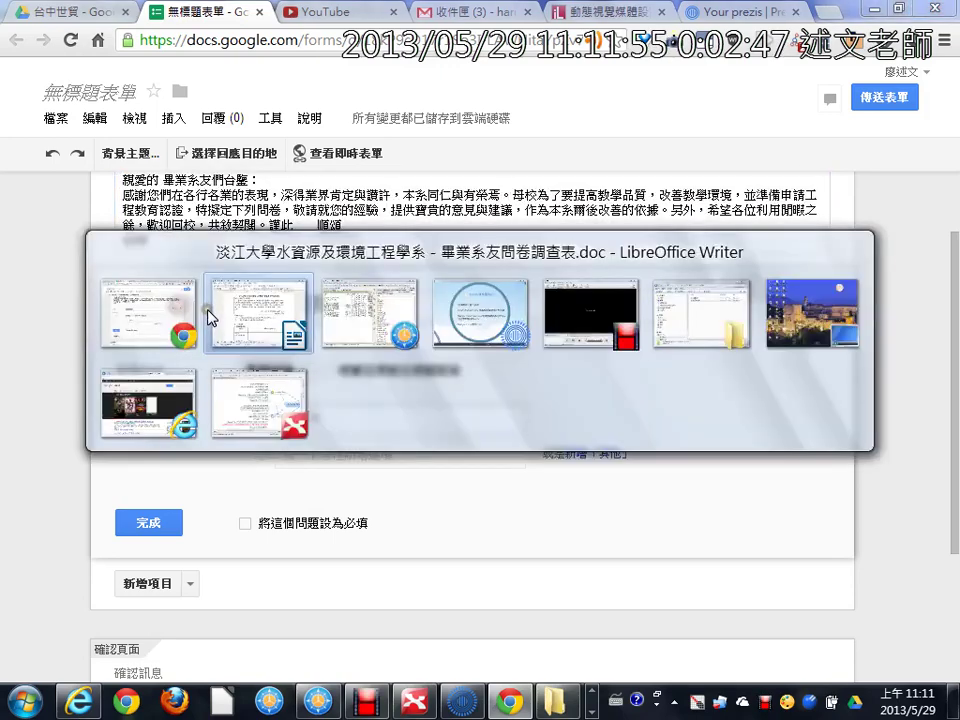
pyautogui.hotkey('alt', 'Tab')
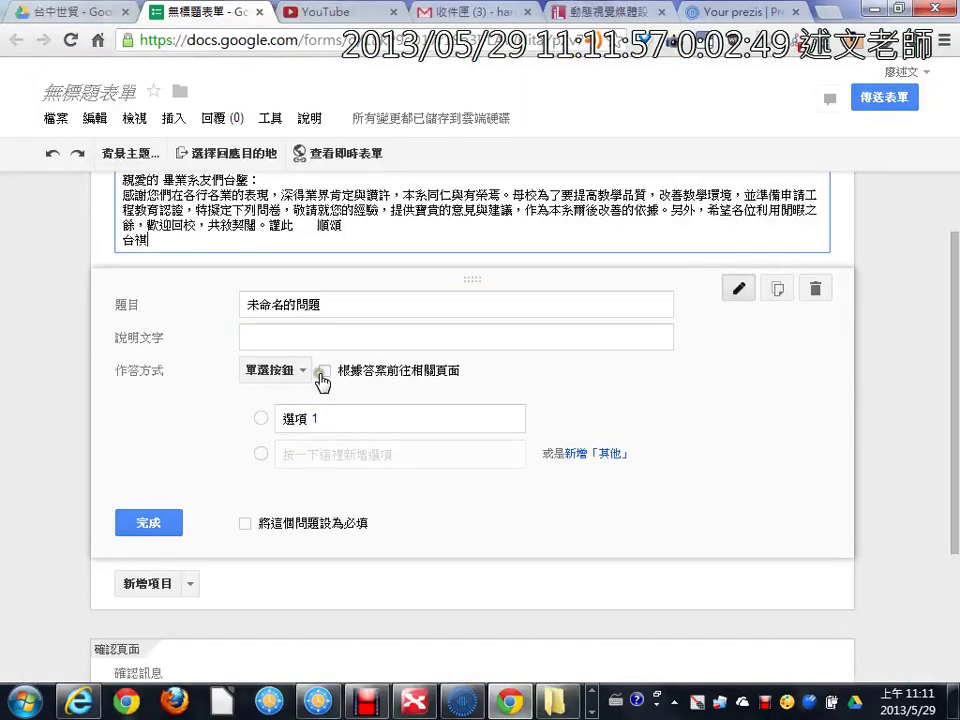
pyautogui.moveTo(321, 304); pyautogui.dragTo(171, 313)
pyautogui.hotkey('ctrl', 'v')
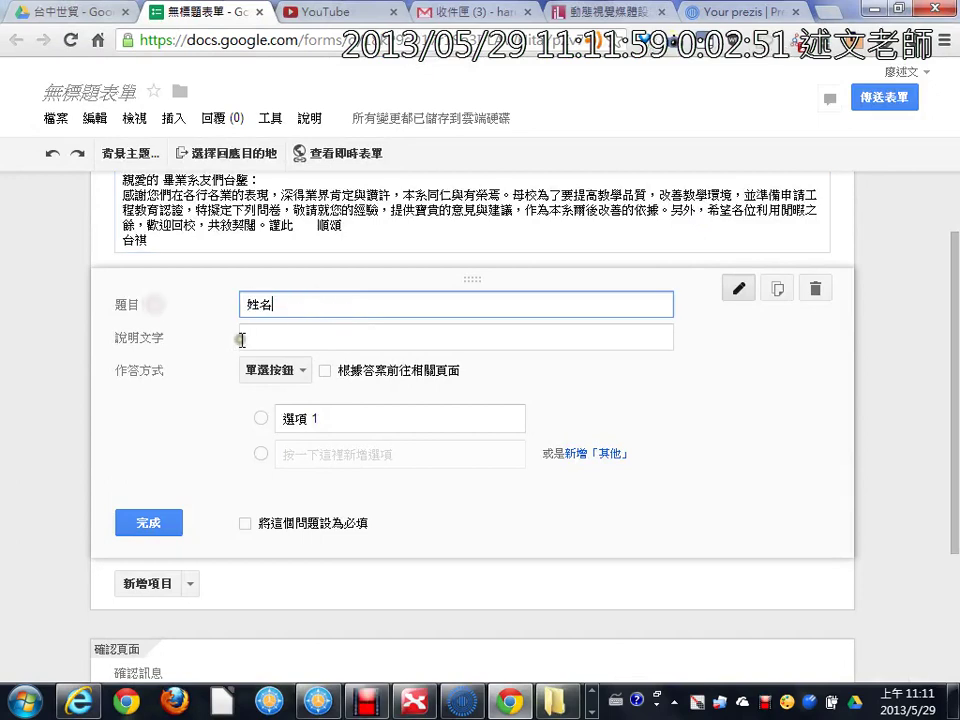
# Step: Make 姓名 a required single-line text (單行文字) question and finish editing
pyautogui.click(275, 333)
pyautogui.click(306, 370)
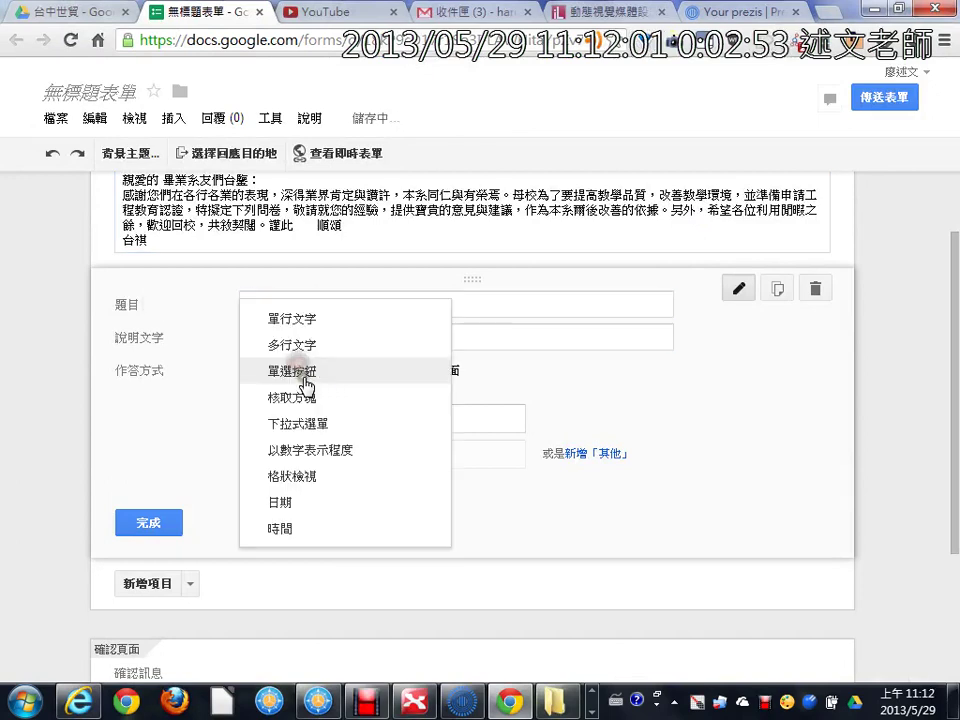
pyautogui.click(312, 334)
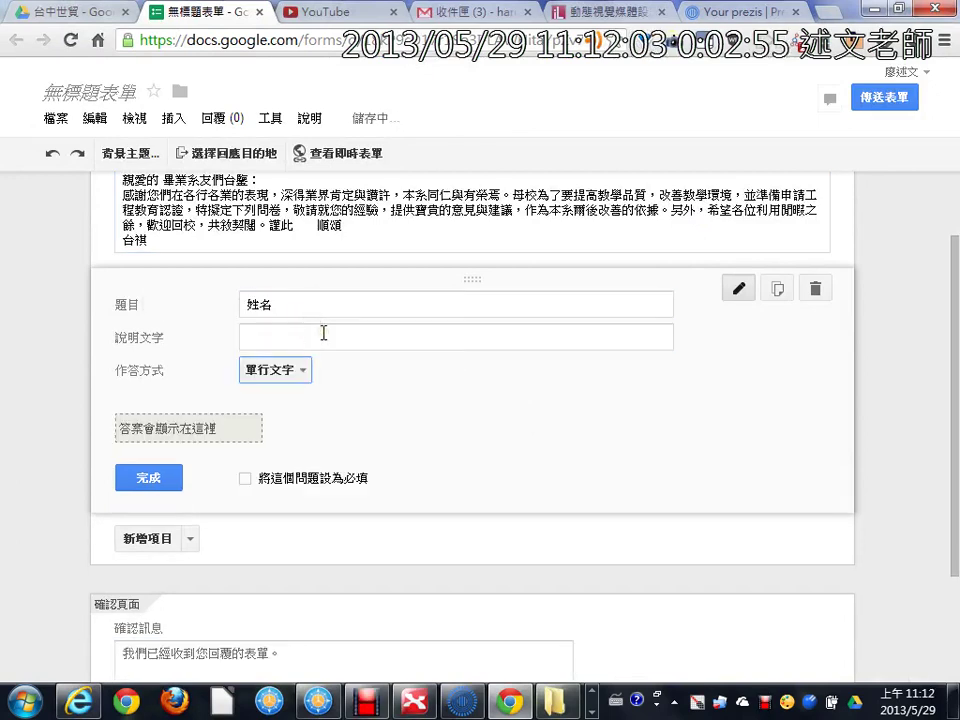
pyautogui.click(244, 479)
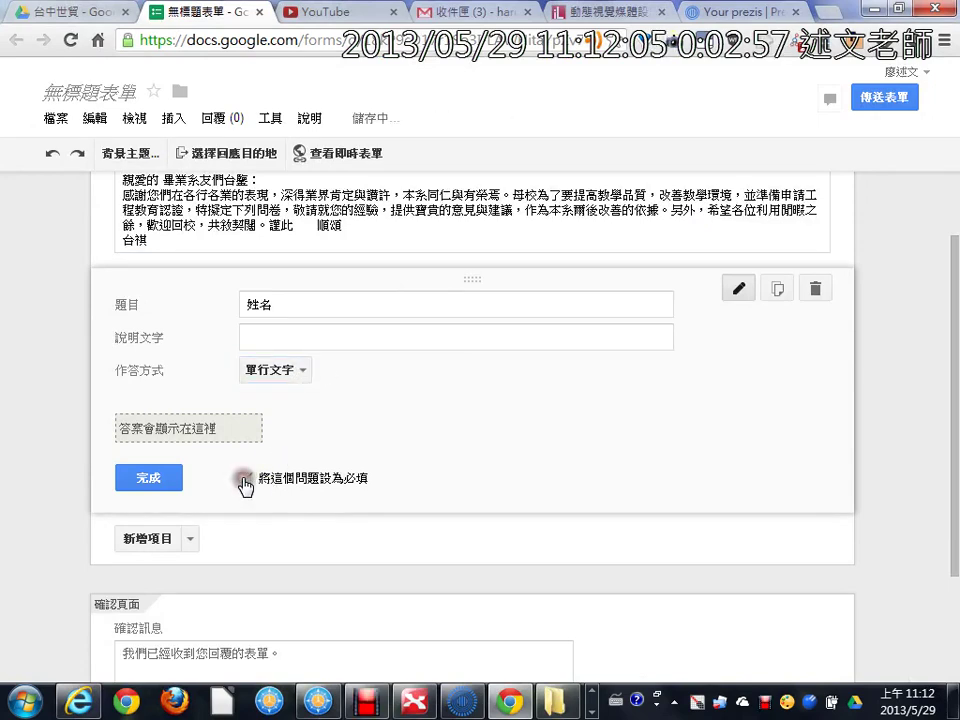
pyautogui.click(148, 477)
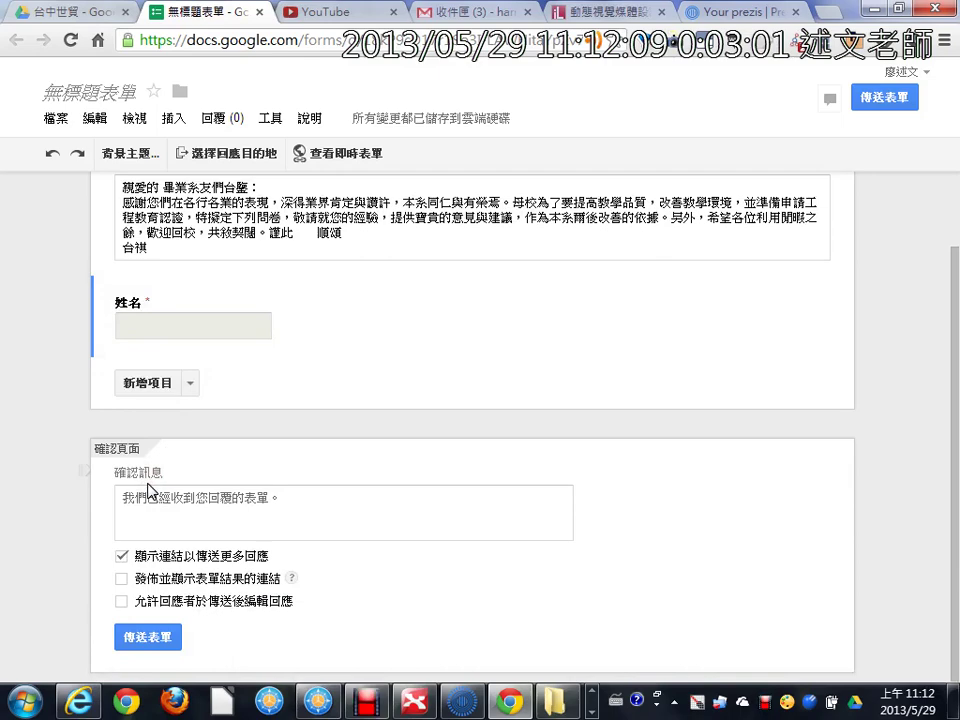
# Step: Duplicate the 姓名 question
pyautogui.hotkey('alt', 'Tab')
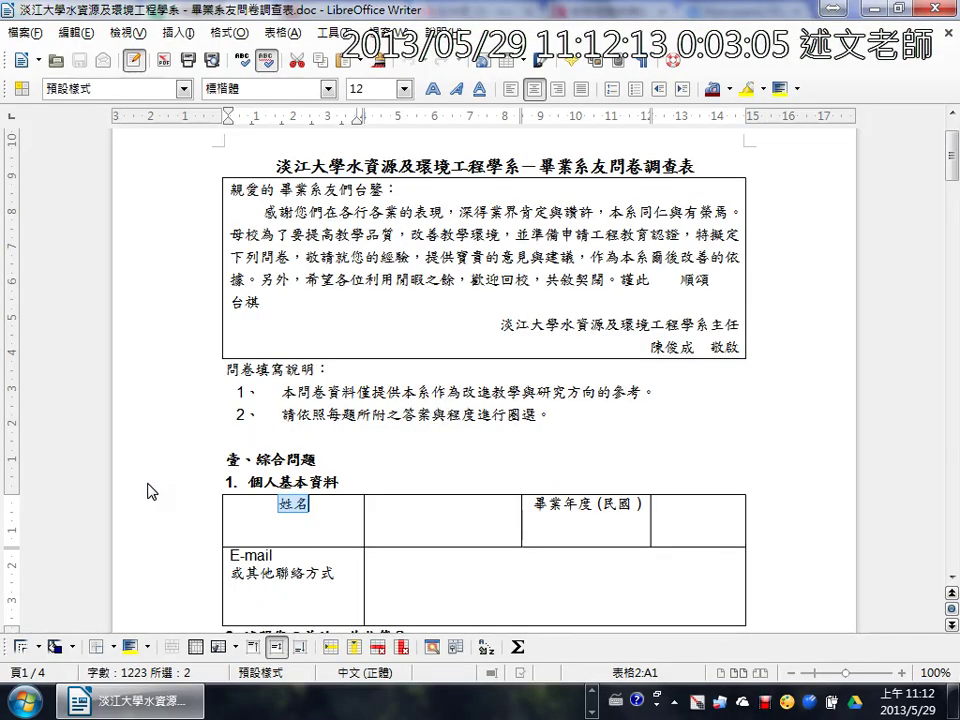
pyautogui.hotkey('alt', 'Tab')
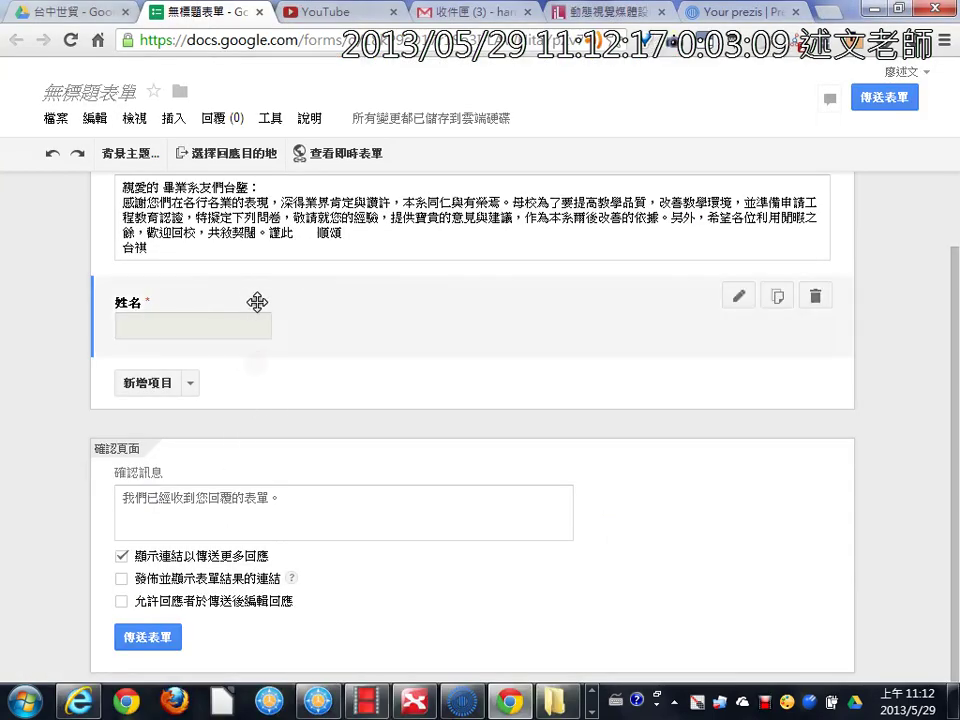
pyautogui.click(256, 300)
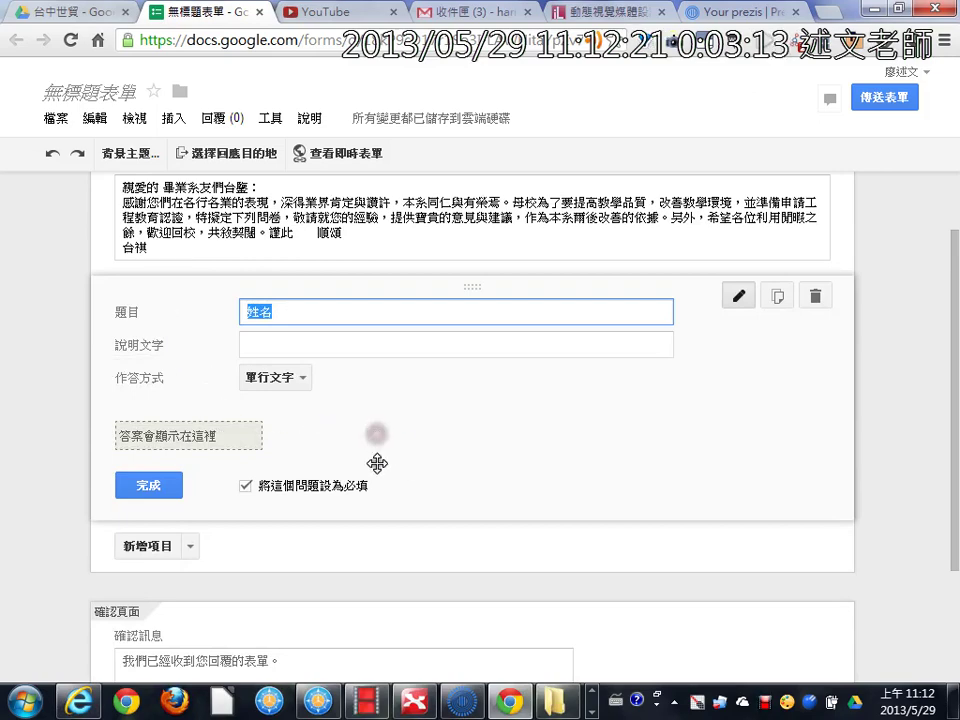
pyautogui.scroll(1, 622, 469)
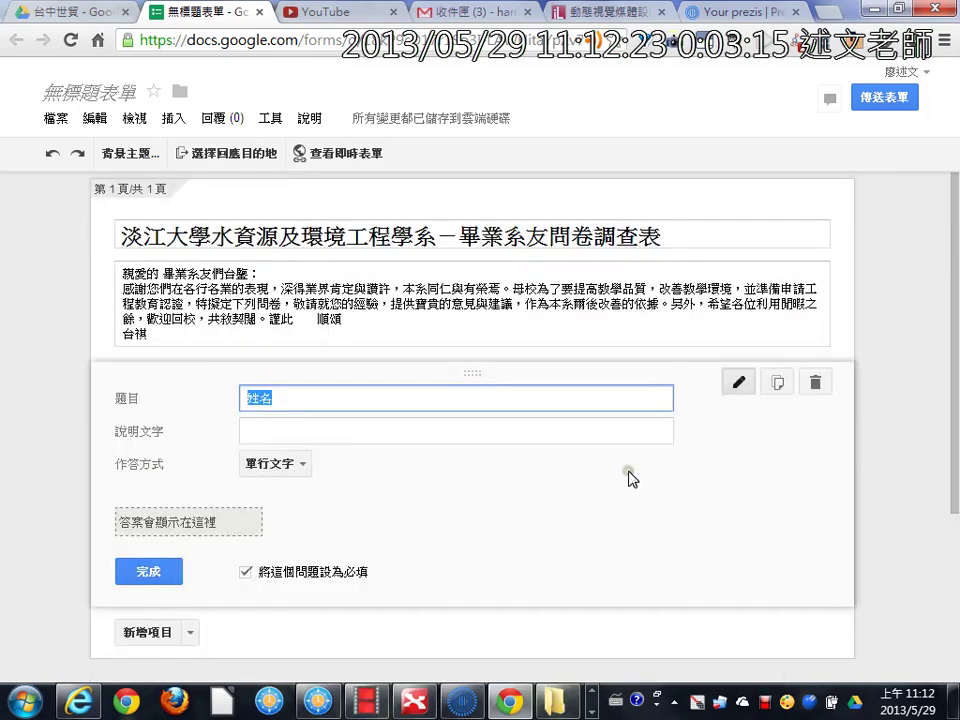
pyautogui.scroll(-1, 632, 476)
pyautogui.click(806, 349)
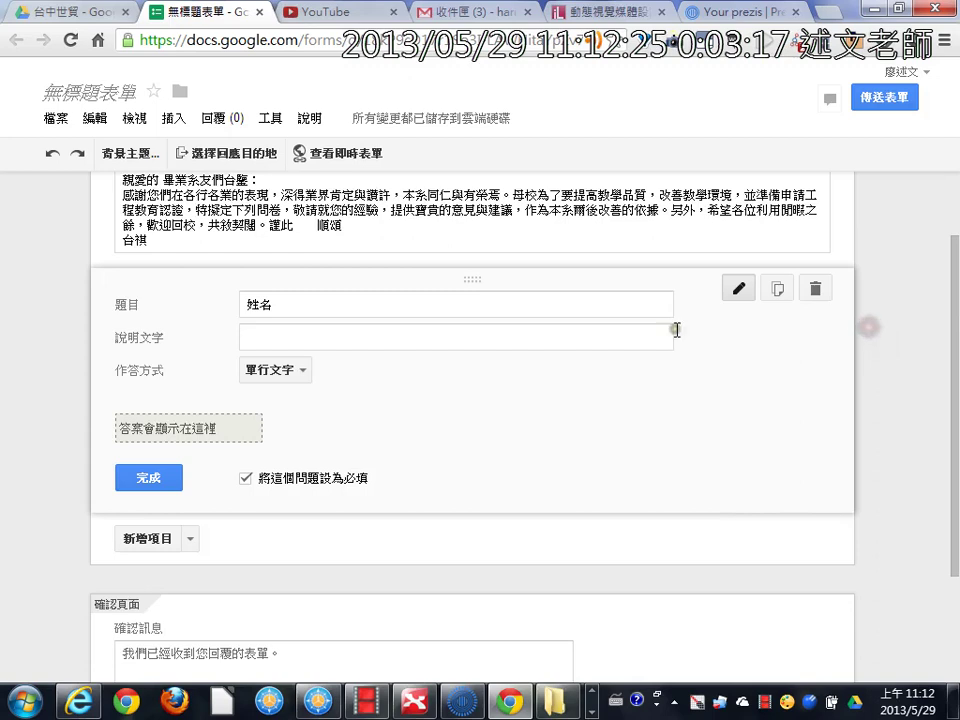
pyautogui.click(772, 299)
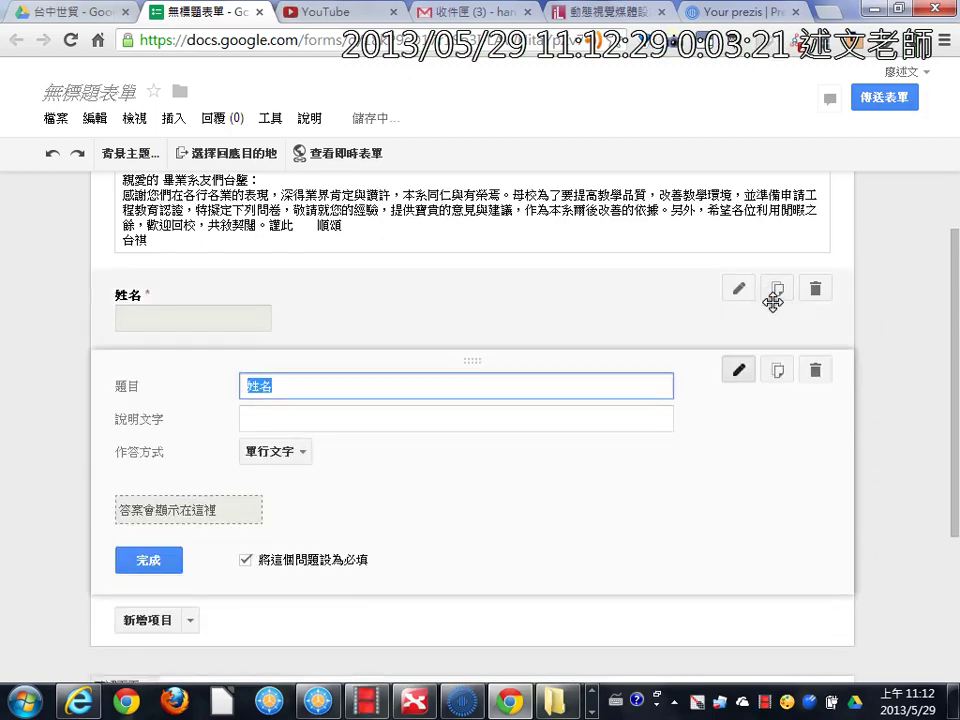
# Step: Retitle the copy Email, finish it, and scroll down in the Writer questionnaire
pyautogui.scroll(-2, 771, 402)
pyautogui.scroll(1, 771, 420)
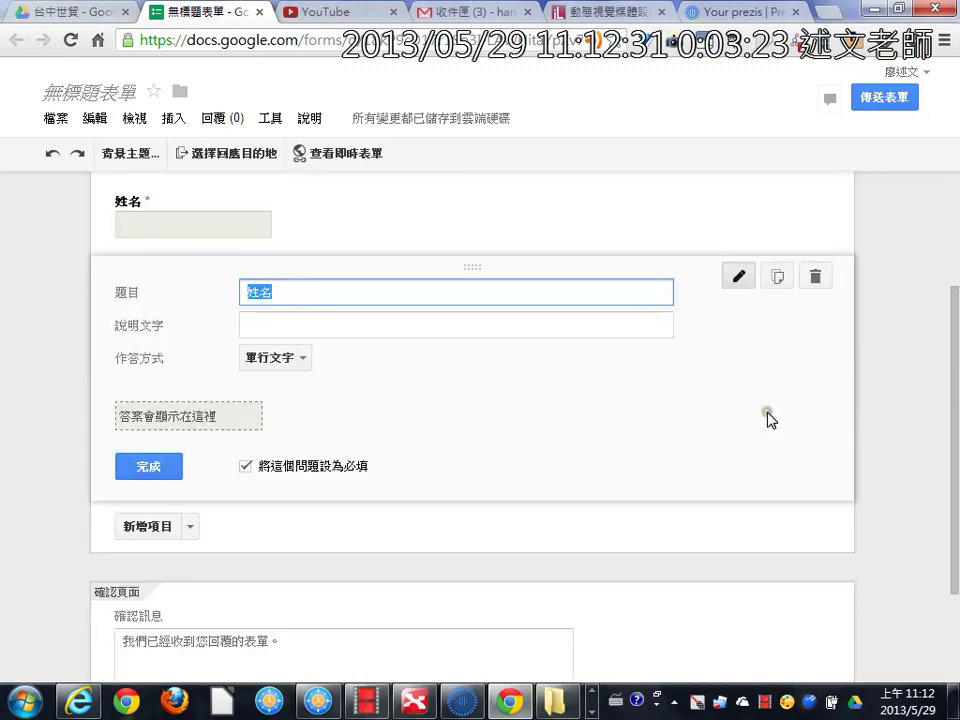
pyautogui.scroll(2, 768, 418)
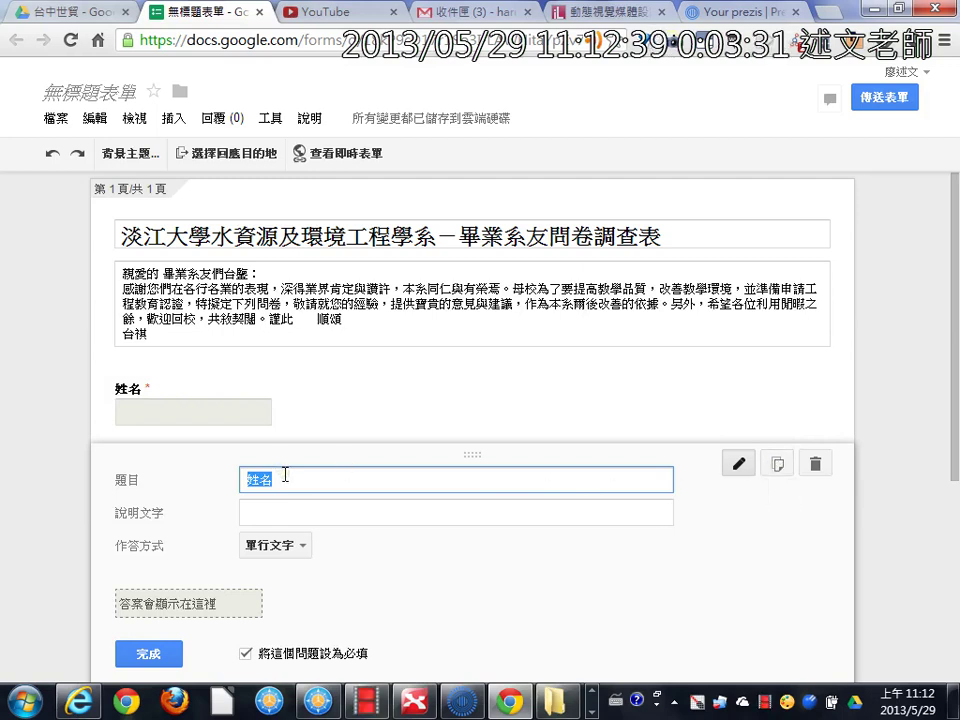
pyautogui.write('Email')
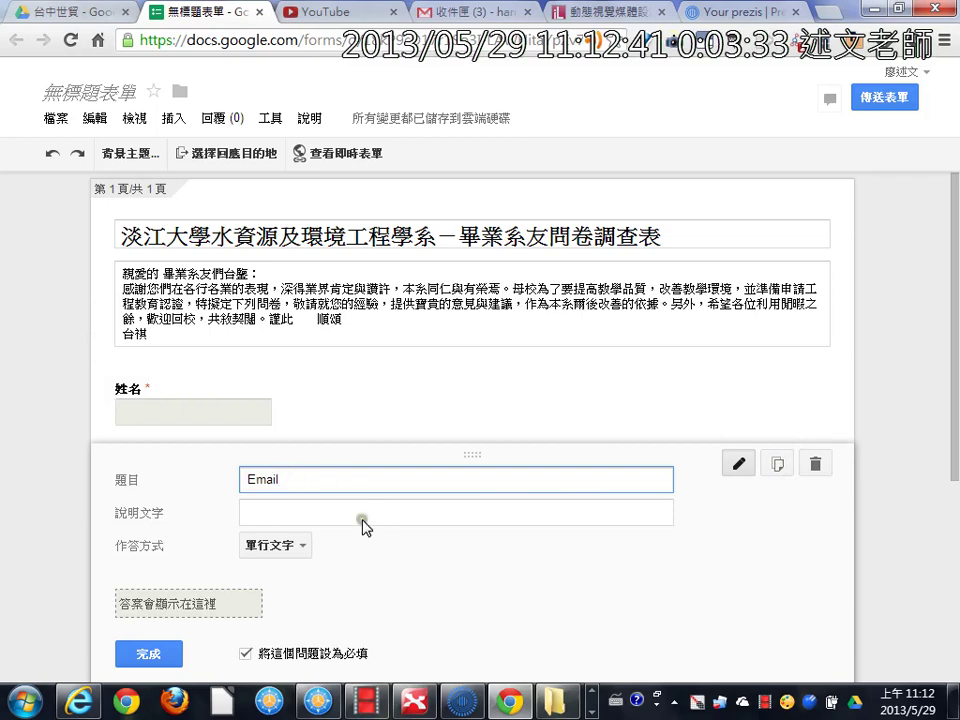
pyautogui.click(368, 517)
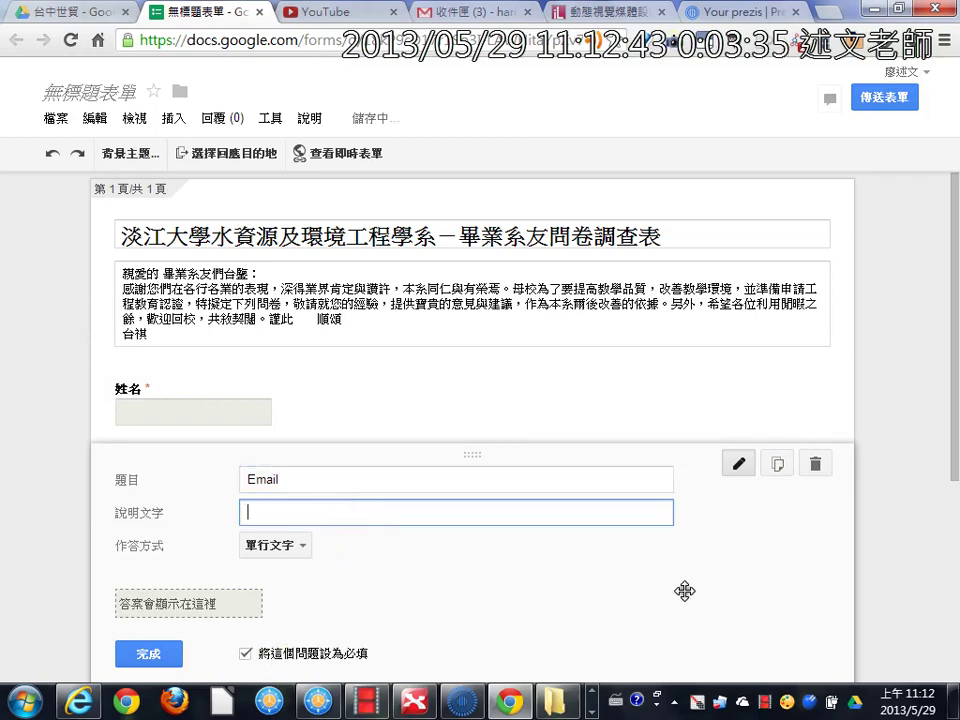
pyautogui.scroll(-1, 707, 557)
pyautogui.click(132, 563)
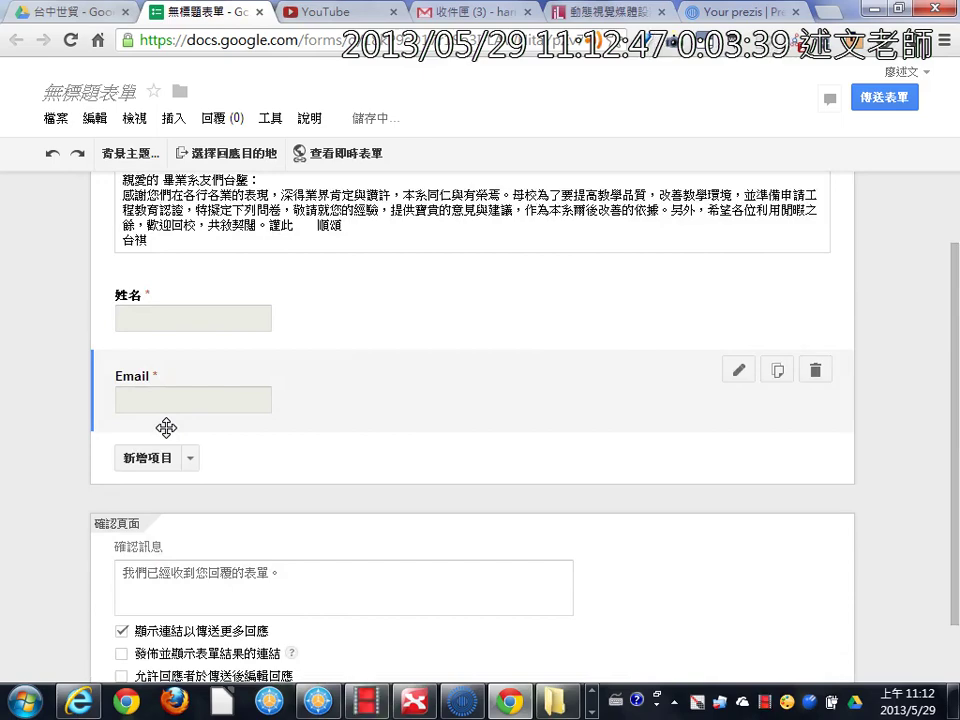
pyautogui.hotkey('alt', 'Tab')
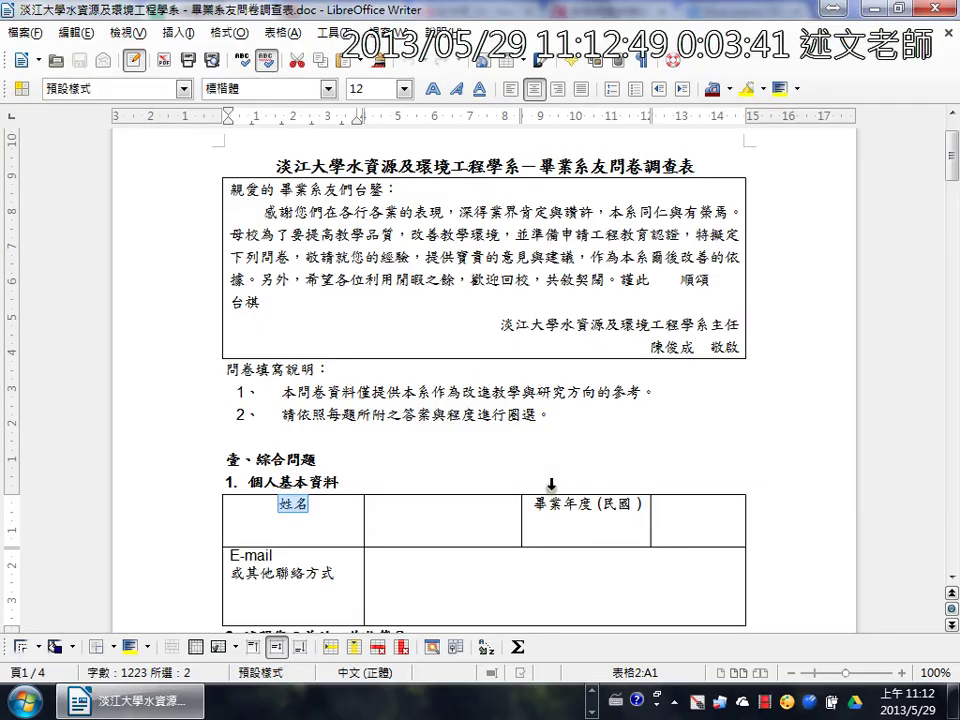
pyautogui.scroll(-6, 548, 488)
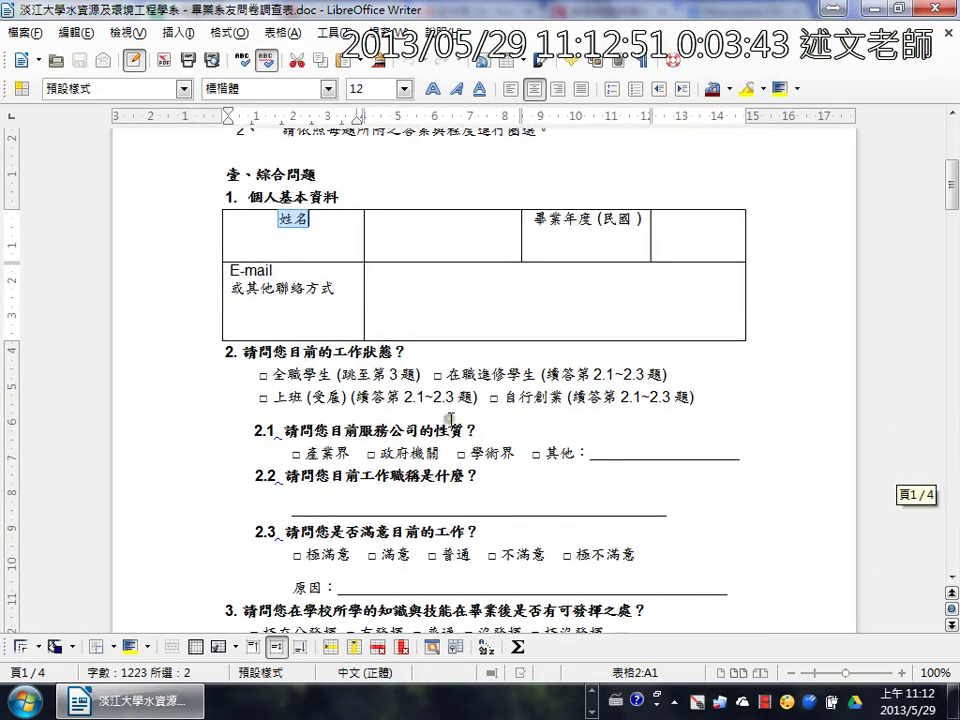
# Step: Add a checkbox question titled 請問您目前的工作狀態？ copied from question 2
pyautogui.click(334, 372)
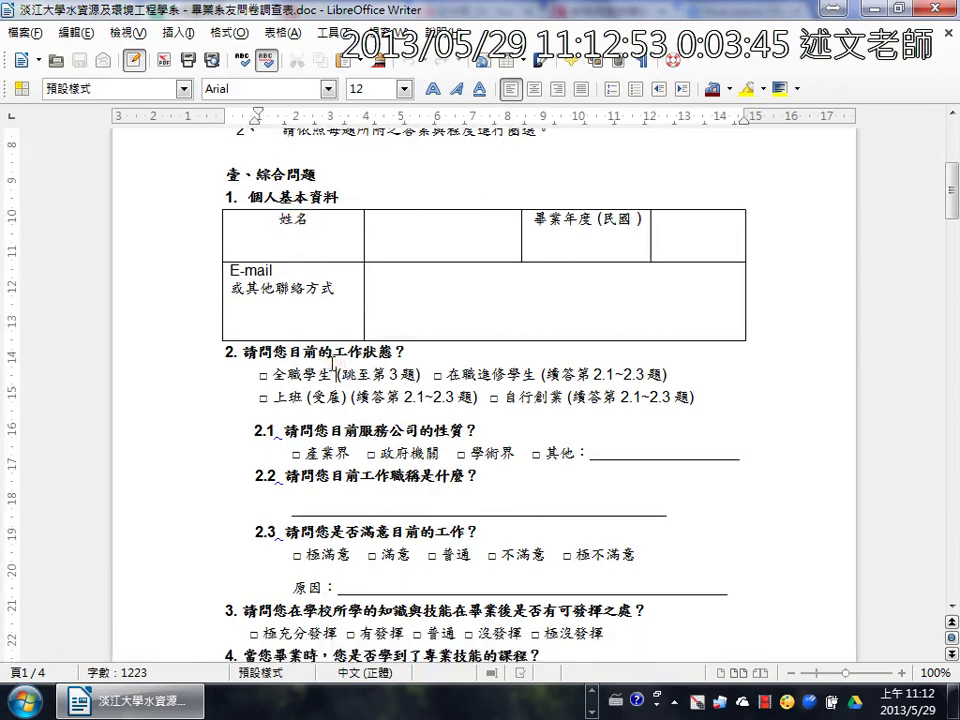
pyautogui.moveTo(243, 347); pyautogui.dragTo(409, 349)
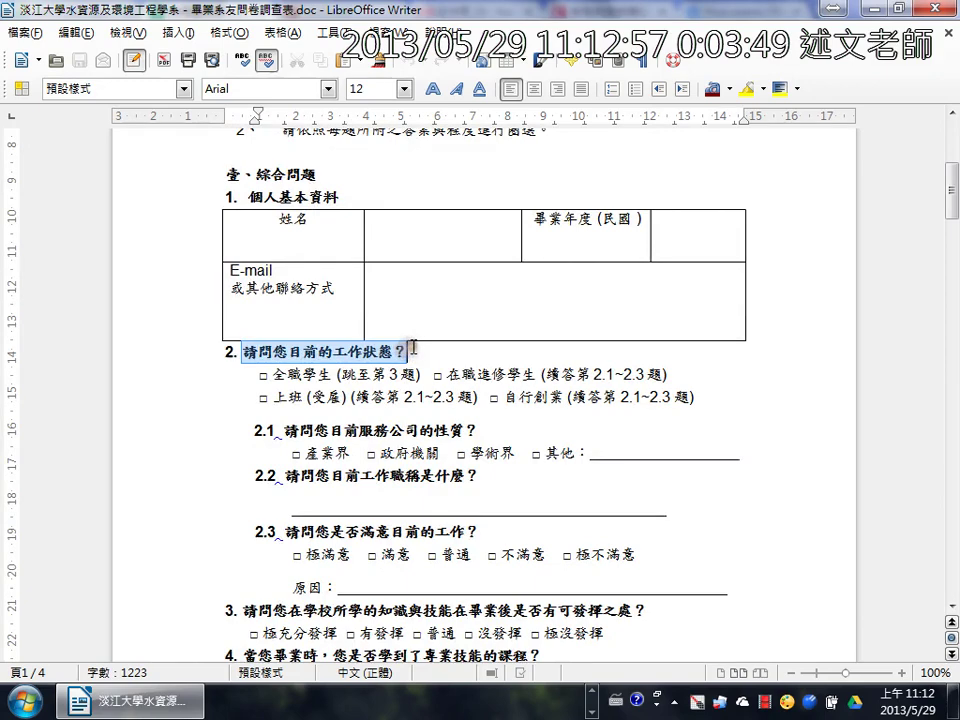
pyautogui.hotkey('alt', 'Tab')
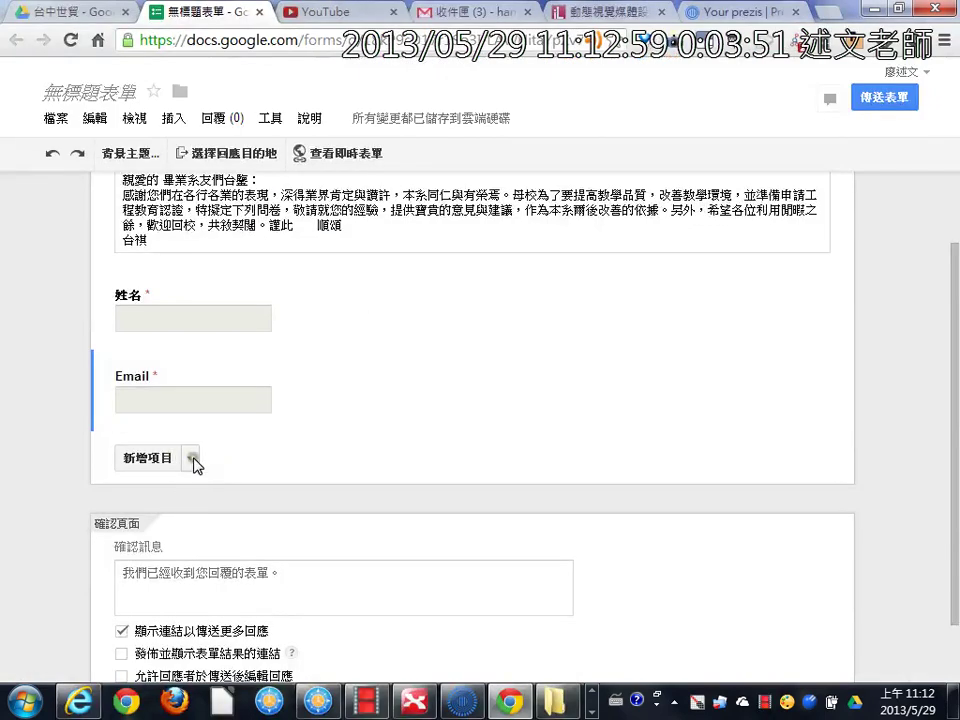
pyautogui.click(192, 458)
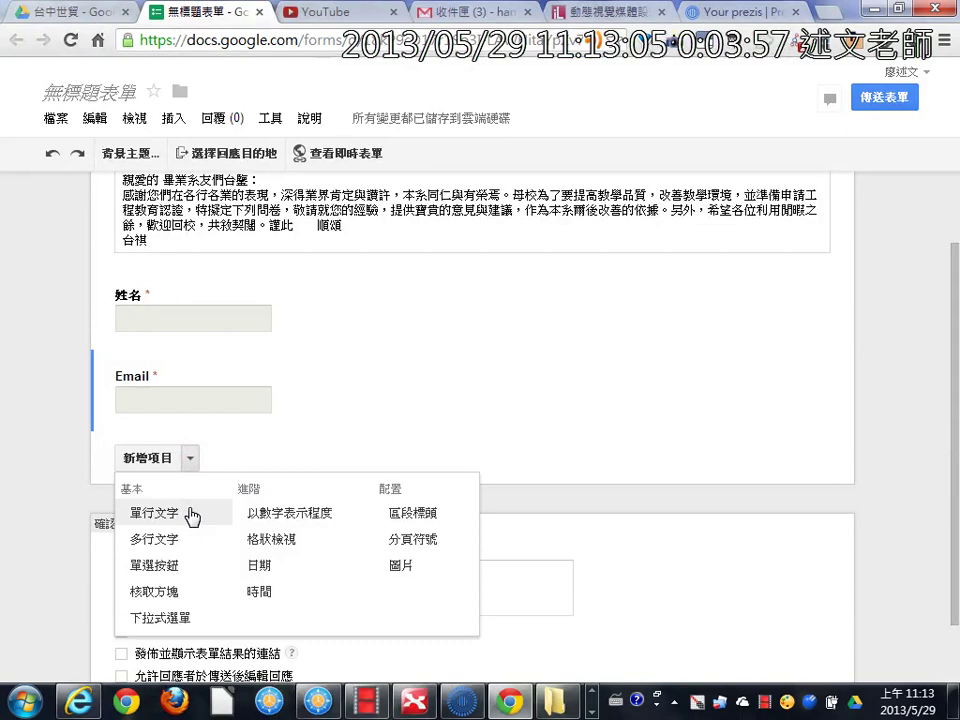
pyautogui.click(153, 591)
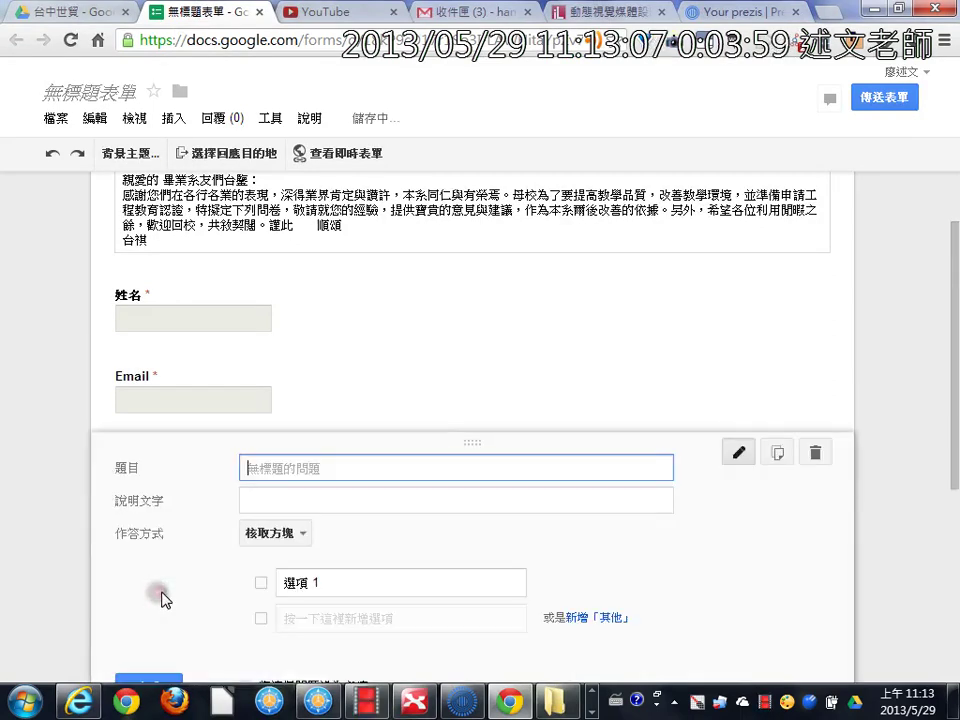
pyautogui.hotkey('ctrl', 'v')
# Step: Set the first choice to 全職學生 (跳至第3題) from the document
pyautogui.scroll(-3, 270, 372)
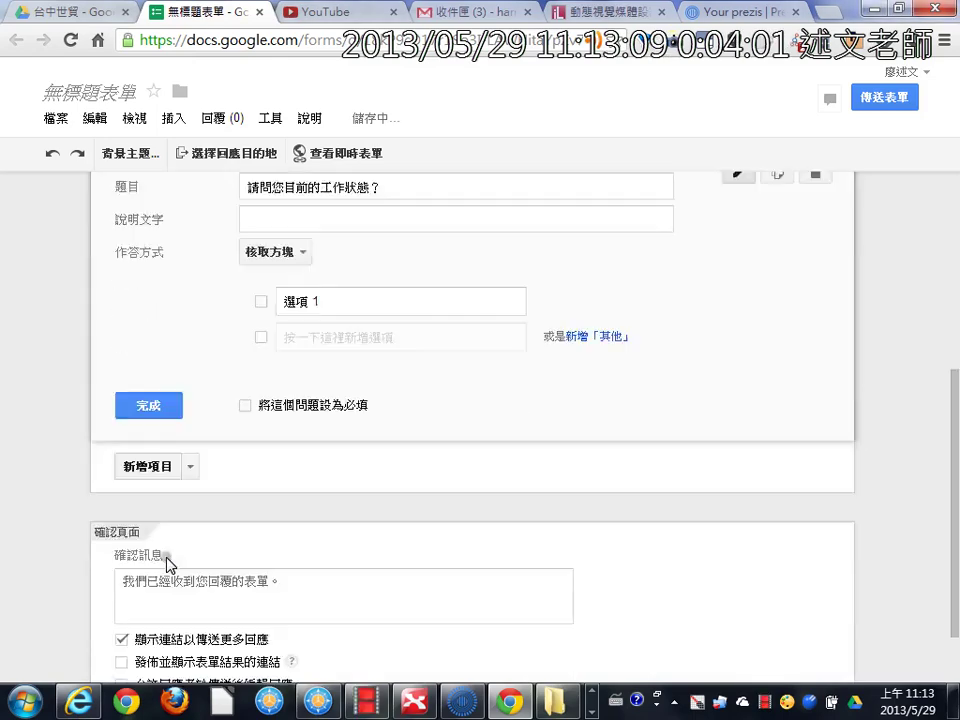
pyautogui.click(324, 308)
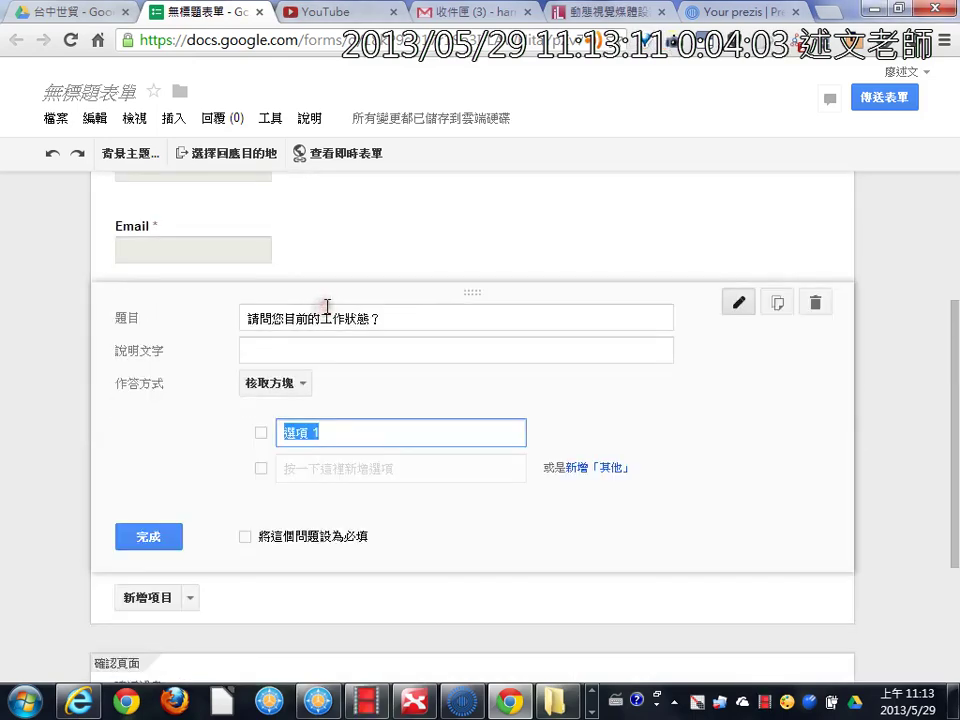
pyautogui.hotkey('alt', 'Tab')
pyautogui.moveTo(273, 374); pyautogui.dragTo(424, 368)
pyautogui.hotkey('ctrl', 'c')
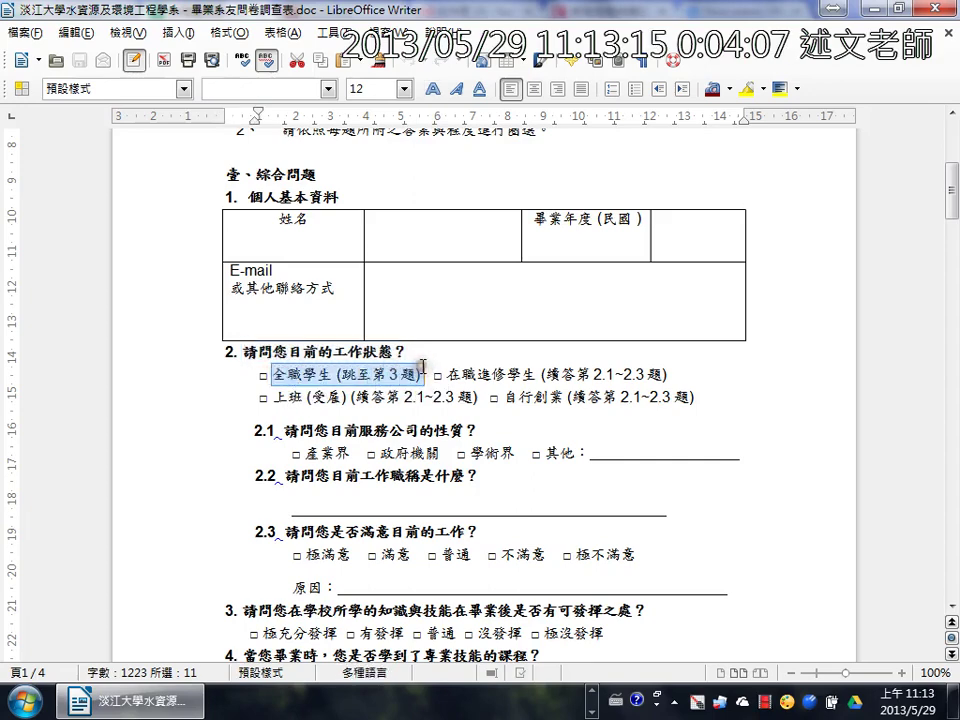
pyautogui.hotkey('alt', 'Tab')
pyautogui.hotkey('ctrl', 'v')
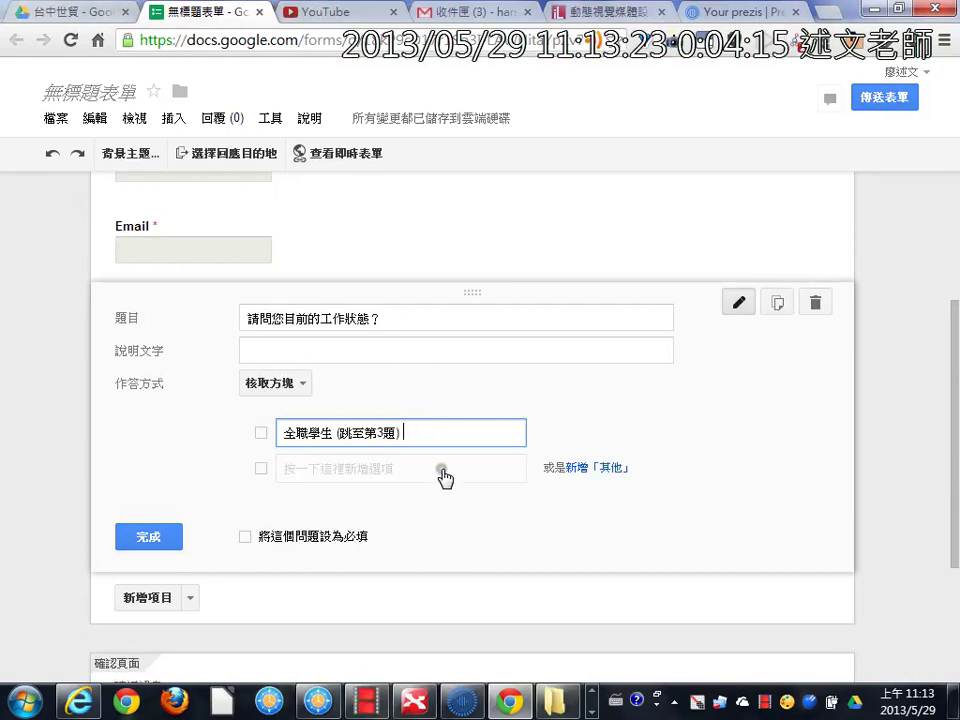
# Step: Add a second choice, 選項 2, and change the question to multiple choice (單選按鈕)
pyautogui.click(443, 470)
pyautogui.click(414, 434)
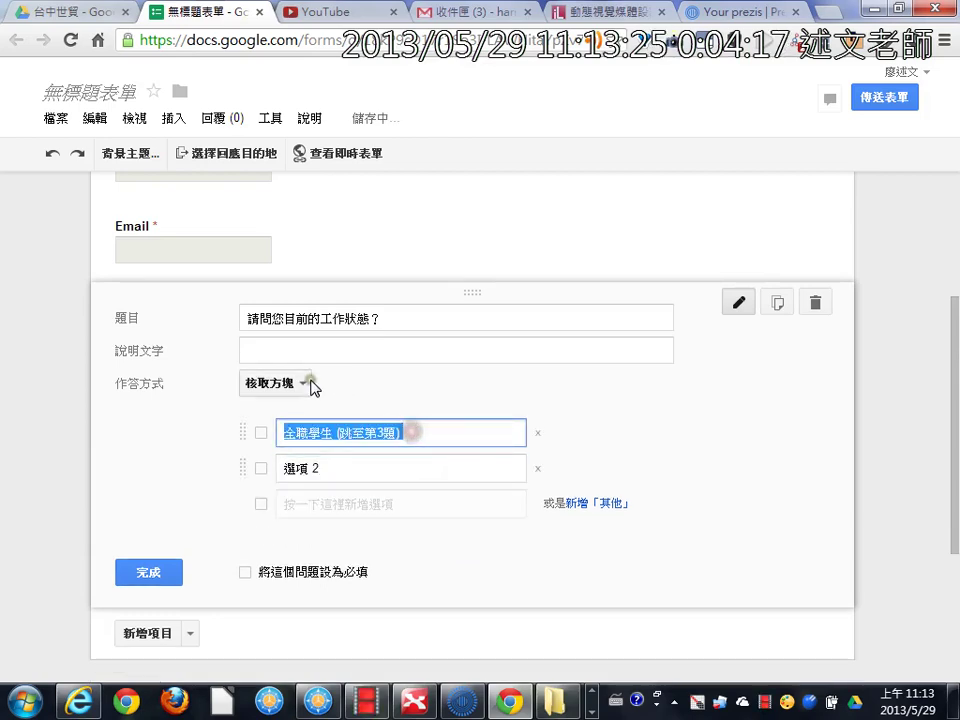
pyautogui.hotkey('alt', 'Tab')
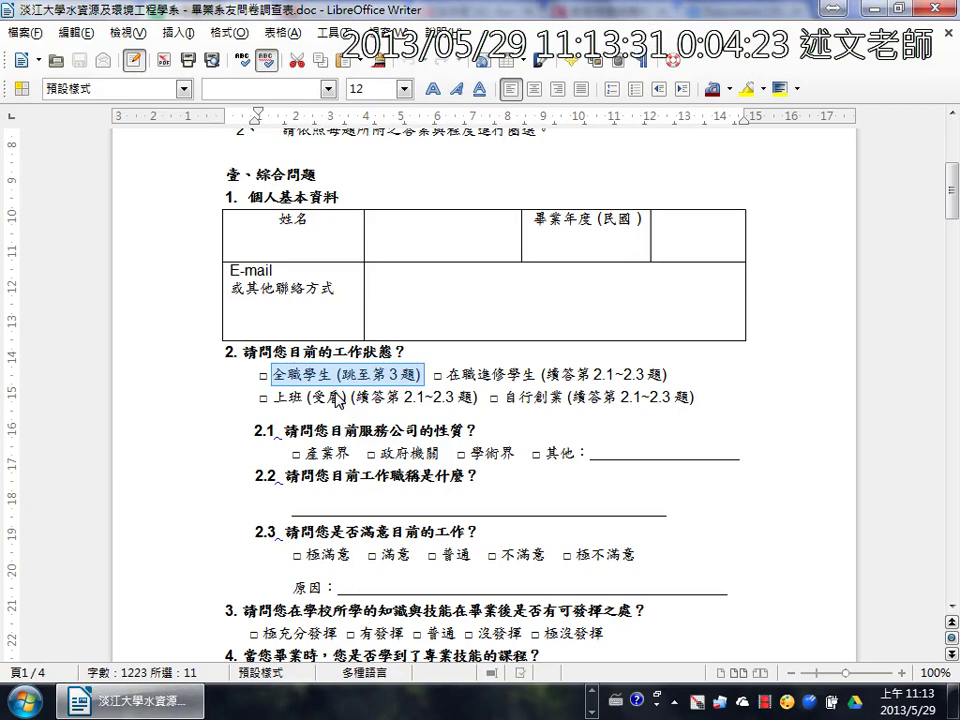
pyautogui.hotkey('alt', 'Tab')
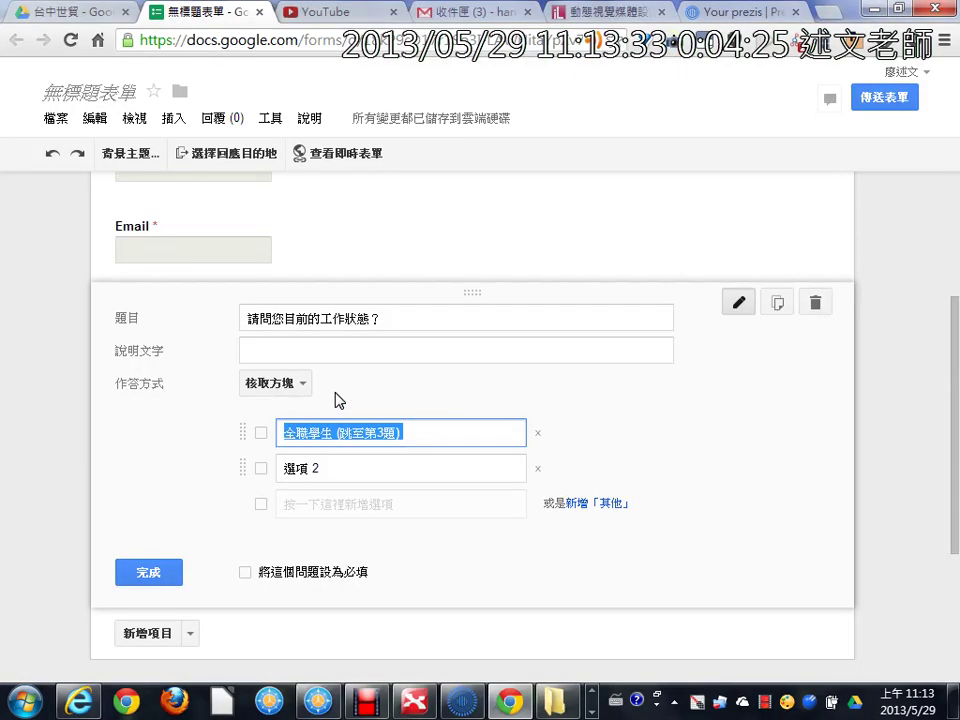
pyautogui.click(297, 385)
pyautogui.click(311, 362)
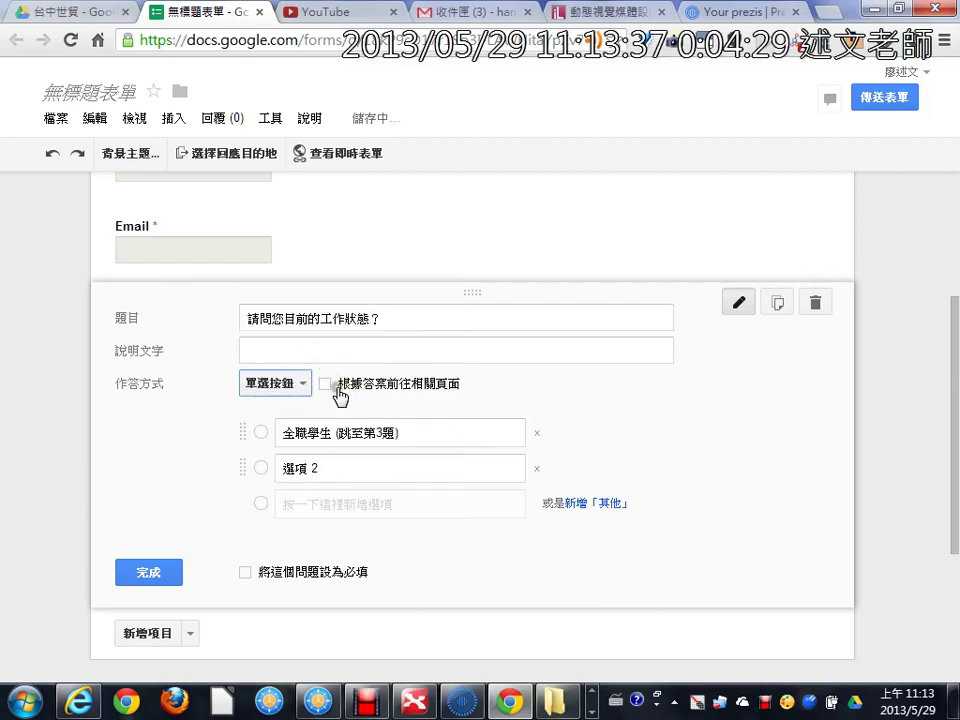
# Step: Turn on 根據答案前往相關頁面, leaving the first choice's page destination unchanged
pyautogui.click(325, 384)
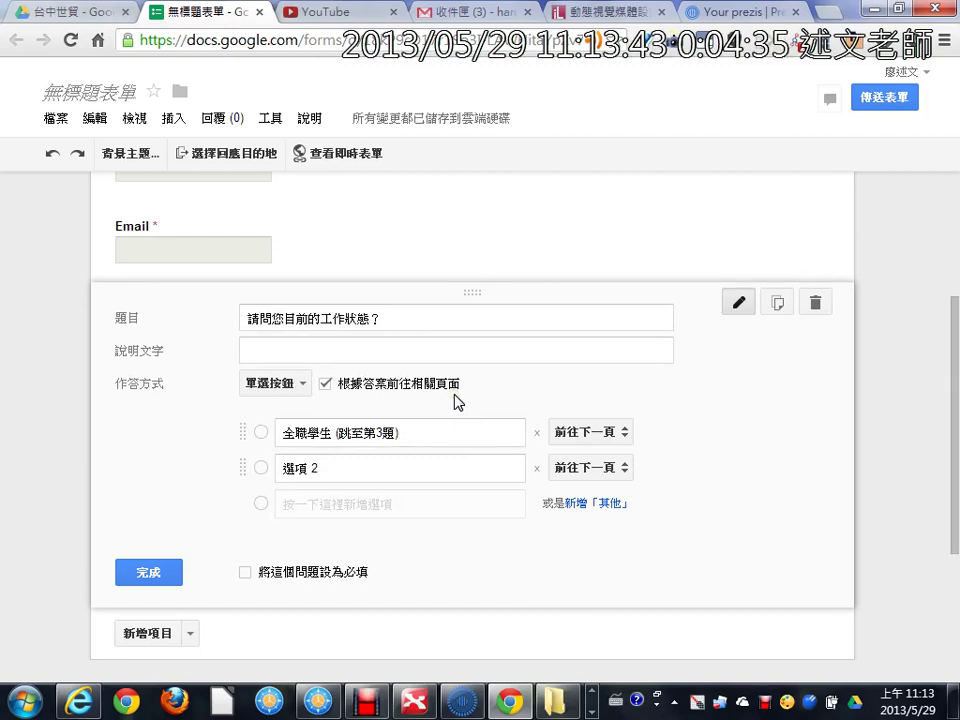
pyautogui.click(633, 443)
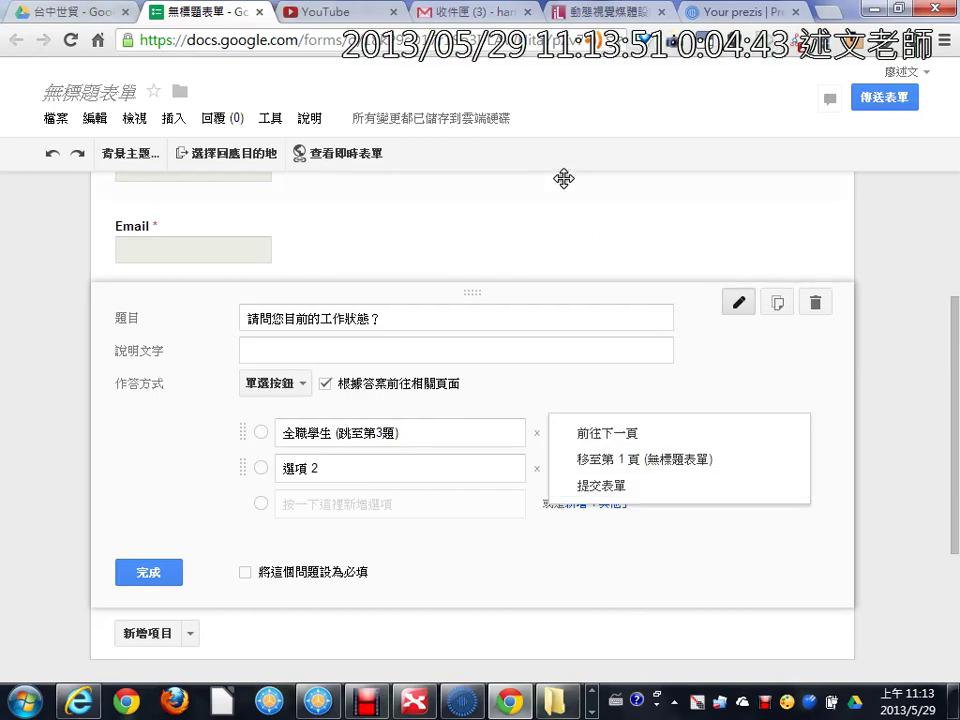
pyautogui.click(880, 395)
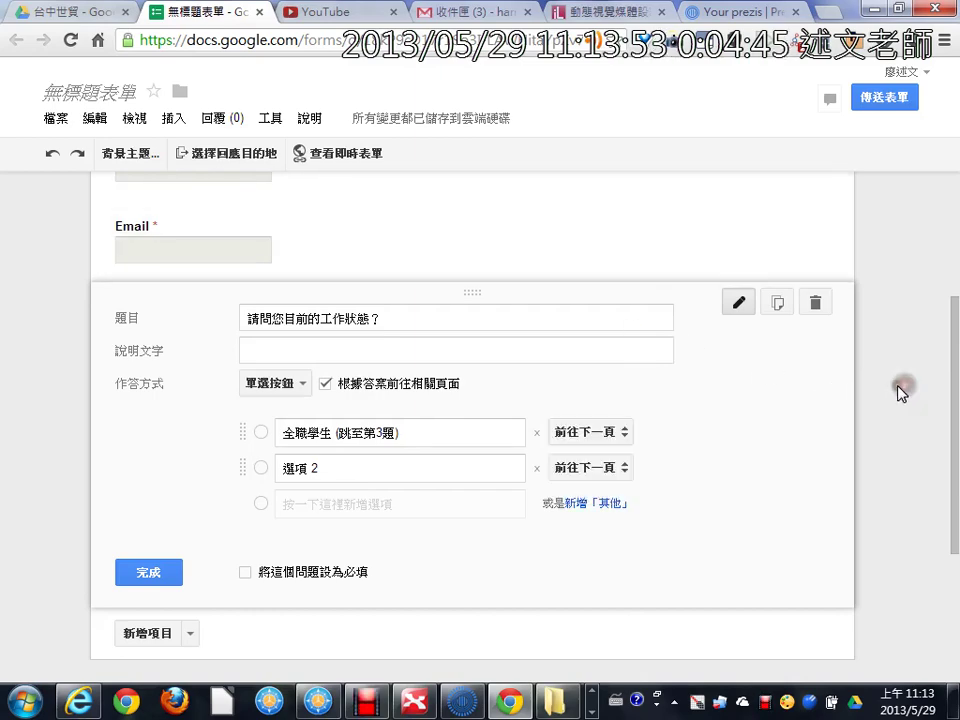
# Step: Set the second choice to 在職進修學生 (續答第2.1~2.3題), make the question required, and finish
pyautogui.click(453, 463)
pyautogui.hotkey('alt', 'Tab')
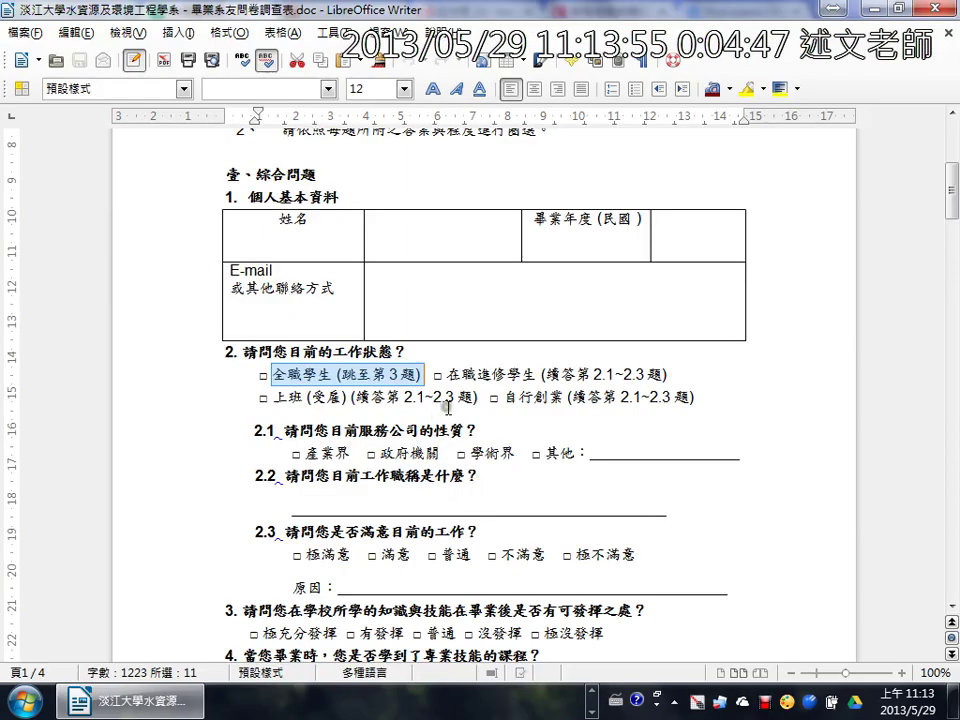
pyautogui.moveTo(444, 374); pyautogui.dragTo(672, 374)
pyautogui.hotkey('alt', 'Tab')
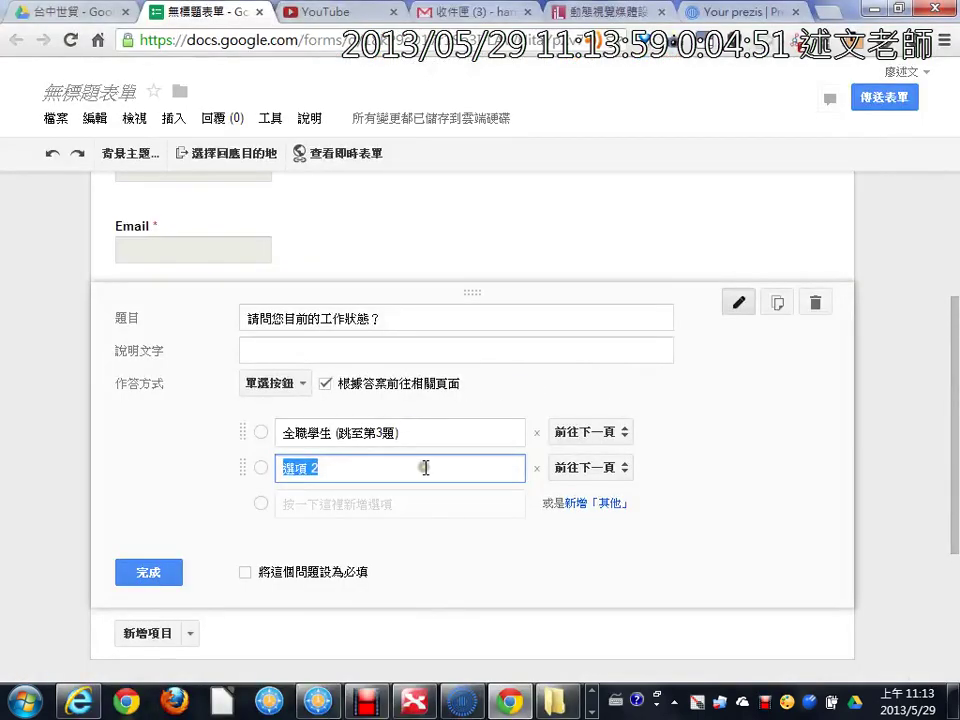
pyautogui.hotkey('alt', 'Tab')
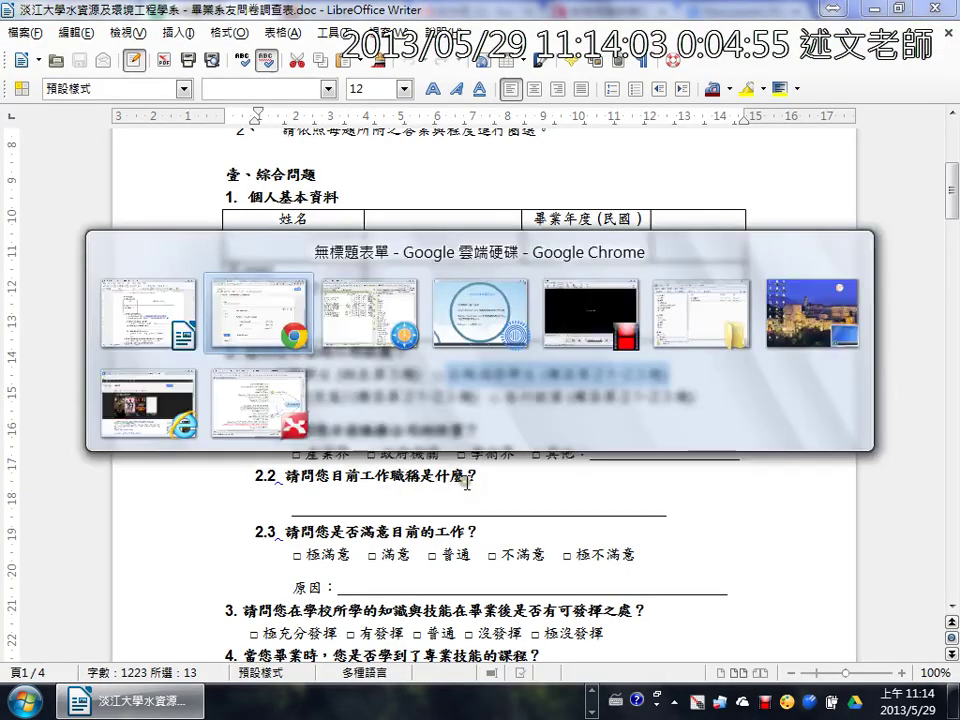
pyautogui.hotkey('alt', 'Tab')
pyautogui.hotkey('ctrl', 'v')
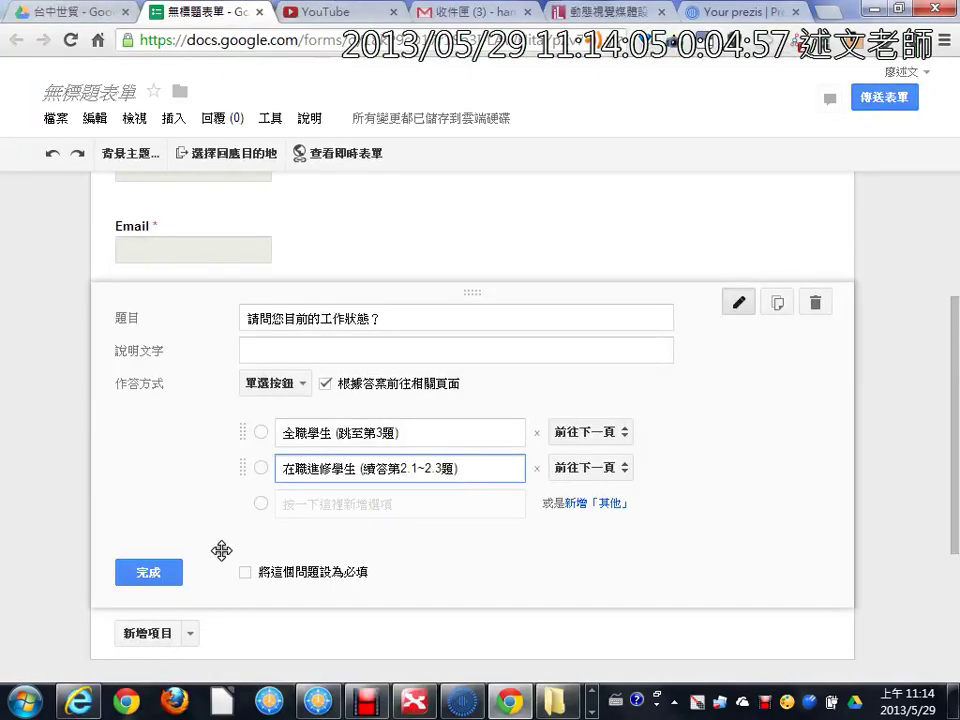
pyautogui.click(244, 572)
pyautogui.click(176, 573)
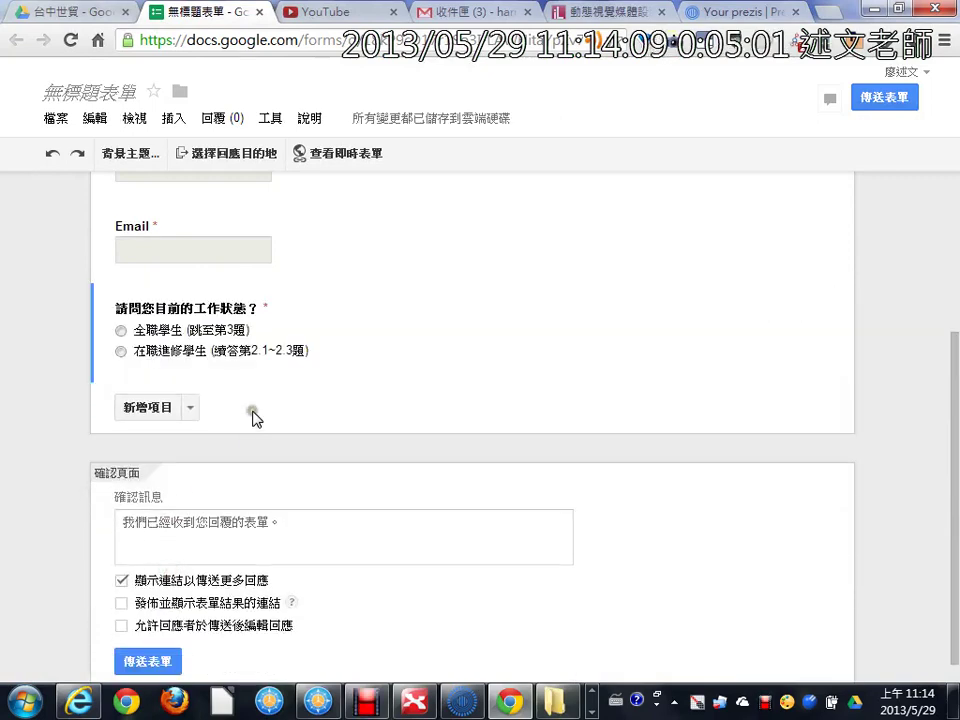
# Step: Copy question 8's wording from the Writer questionnaire and return to the form editor
pyautogui.scroll(-1, 251, 420)
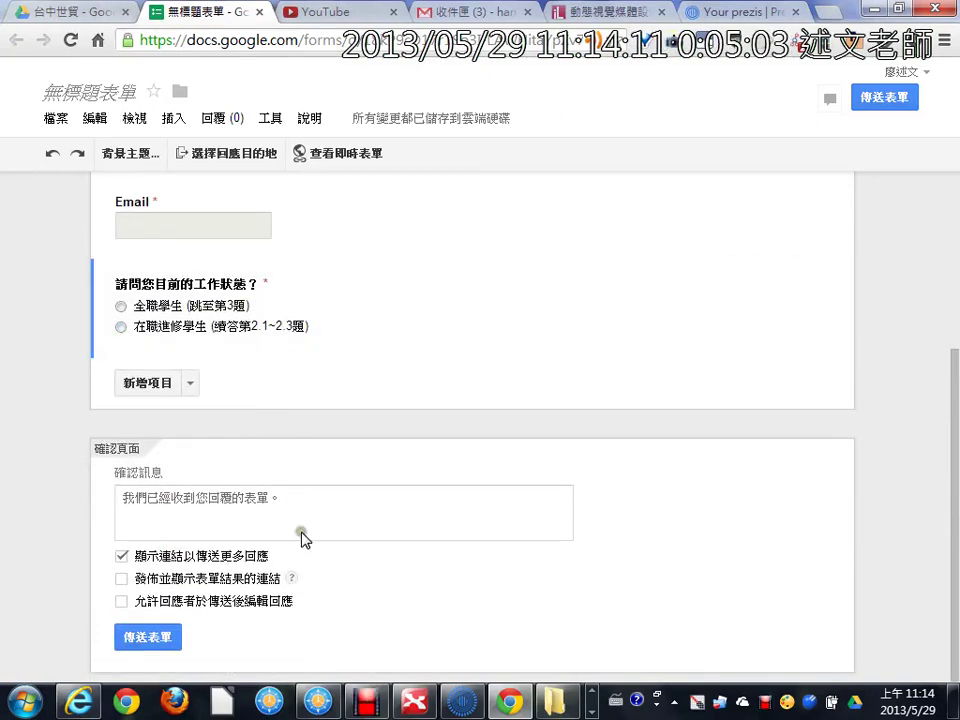
pyautogui.click(592, 710)
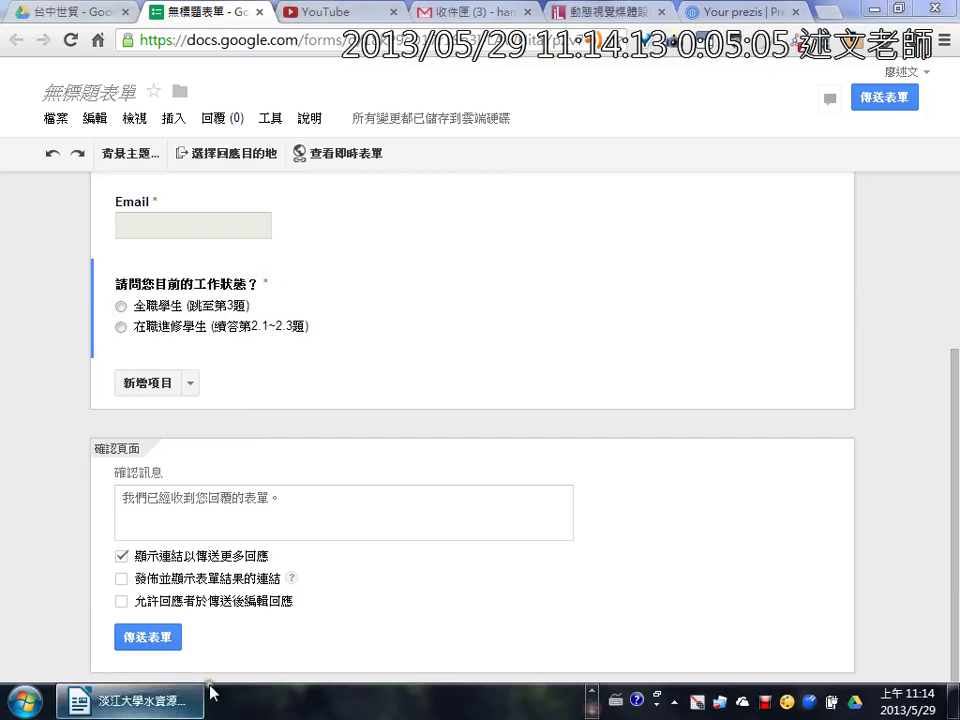
pyautogui.click(130, 700)
pyautogui.scroll(-4, 320, 441)
pyautogui.scroll(-12, 322, 440)
pyautogui.scroll(-1, 323, 429)
pyautogui.moveTo(249, 272); pyautogui.dragTo(390, 298)
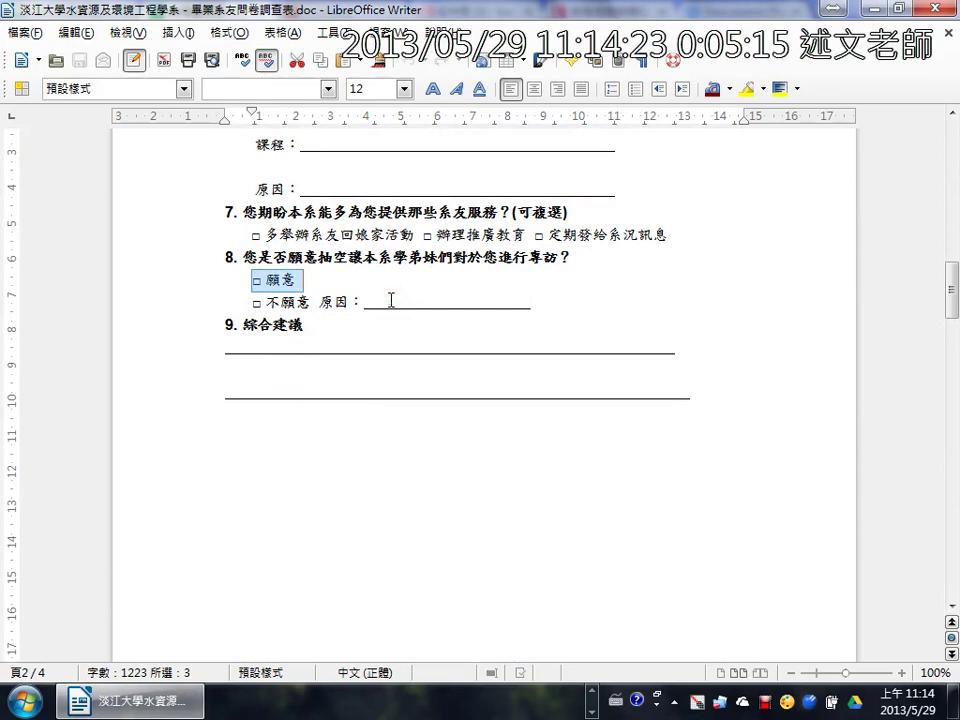
pyautogui.moveTo(248, 257); pyautogui.dragTo(597, 254)
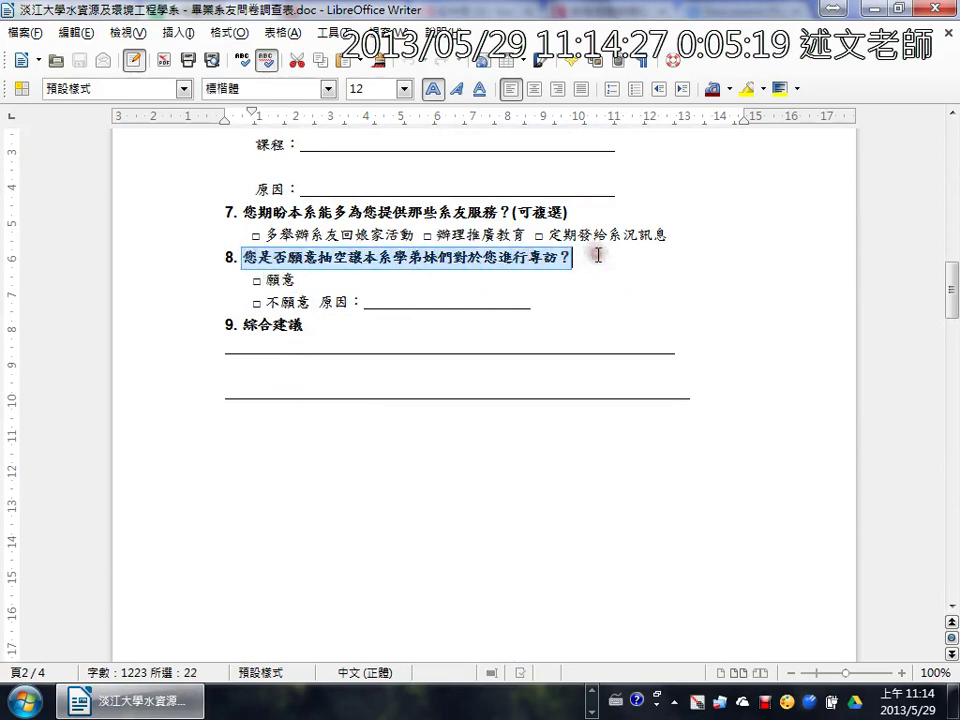
pyautogui.hotkey('alt', 'Tab')
# Step: Add a multiple-choice question titled 您是否願意抽空讓本系學弟妹們對於您進行專訪？
pyautogui.click(189, 383)
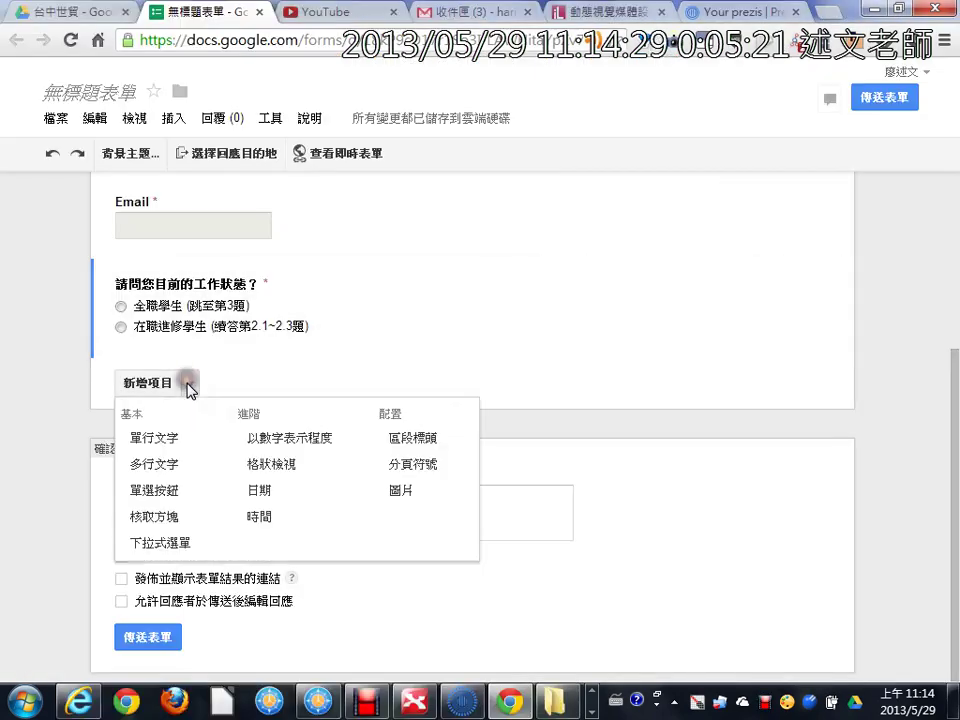
pyautogui.click(172, 492)
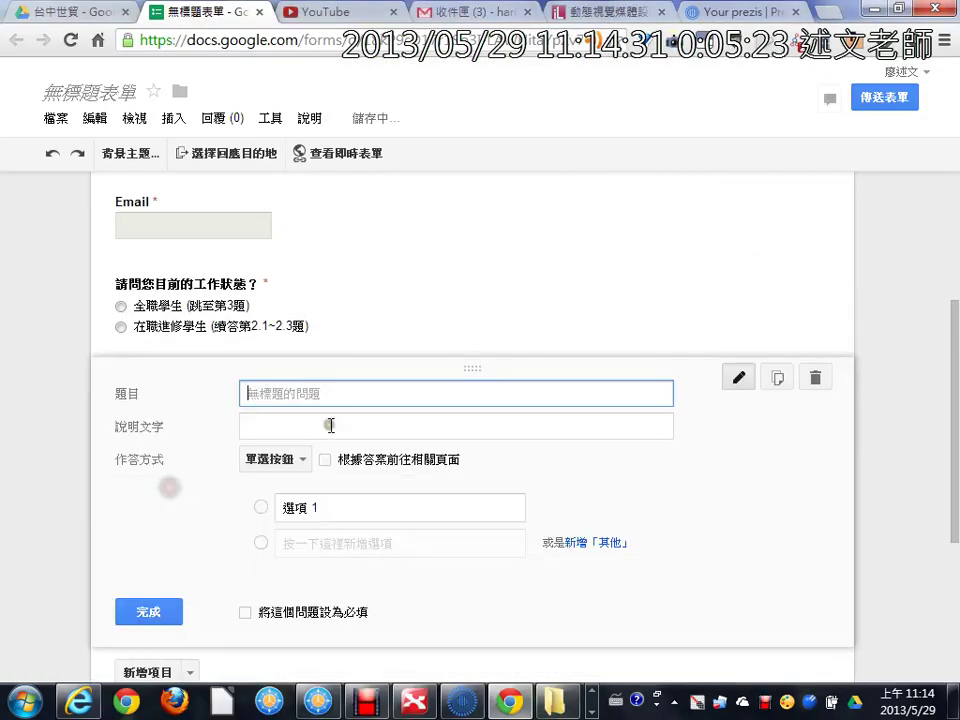
pyautogui.write('您是否願意抽空讓本系學弟妹們對於您進行專訪？')
# Step: Set the first option to 願意, copied from the questionnaire
pyautogui.hotkey('alt', 'Tab')
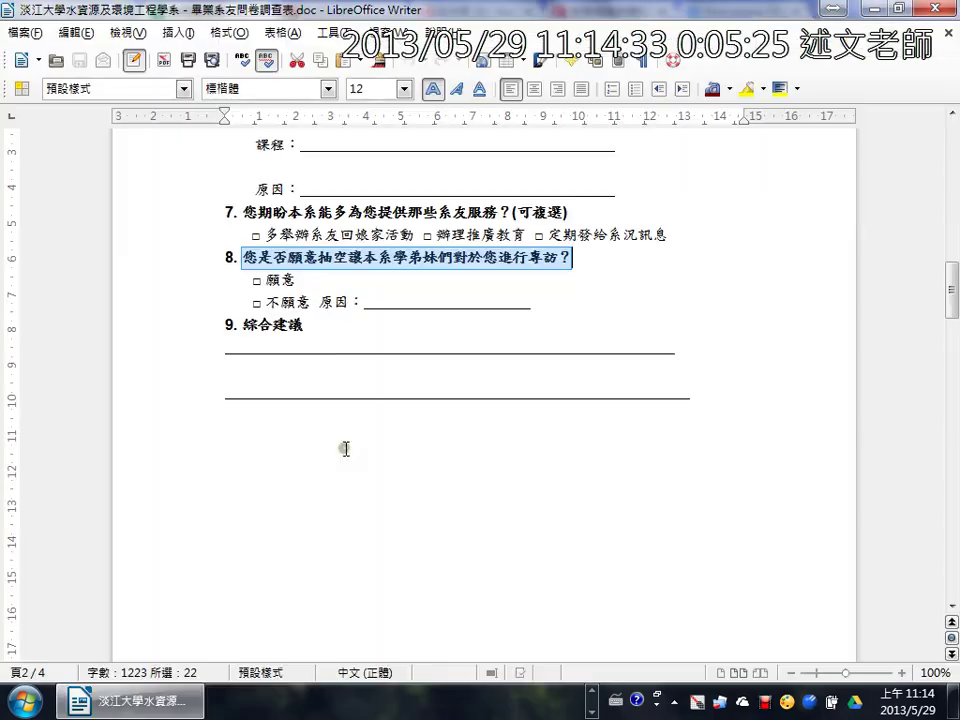
pyautogui.doubleClick(298, 282)
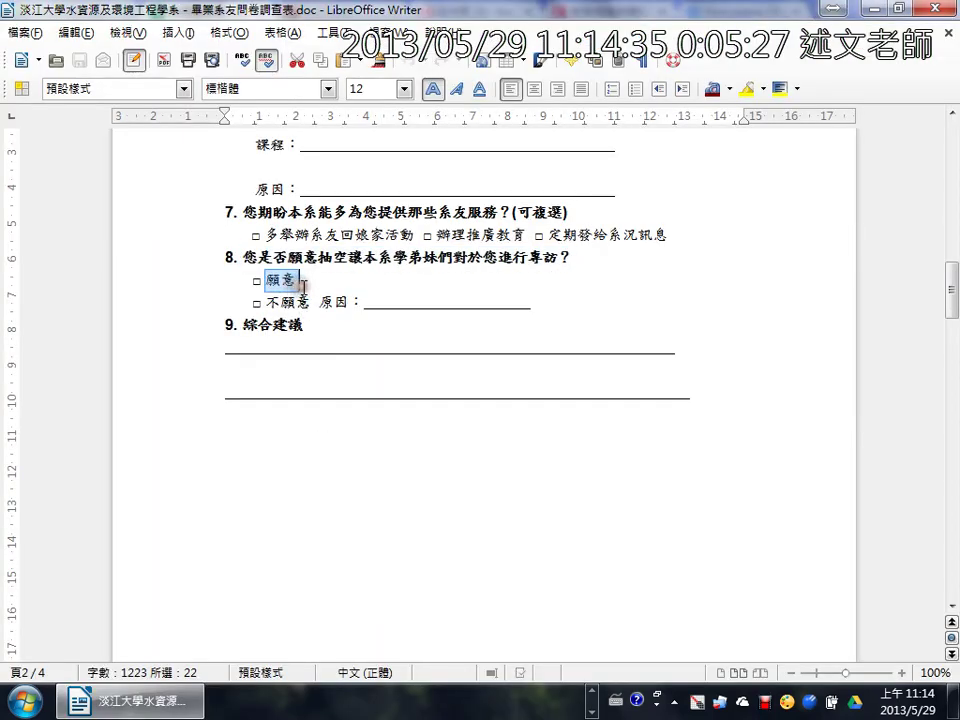
pyautogui.hotkey('ctrl', 'c')
pyautogui.hotkey('alt', 'Tab')
pyautogui.click(322, 427)
pyautogui.click(307, 507)
pyautogui.hotkey('ctrl', 'v')
# Step: Add a second option with 不願意 and an 其他 (Other) choice
pyautogui.hotkey('alt', 'Tab')
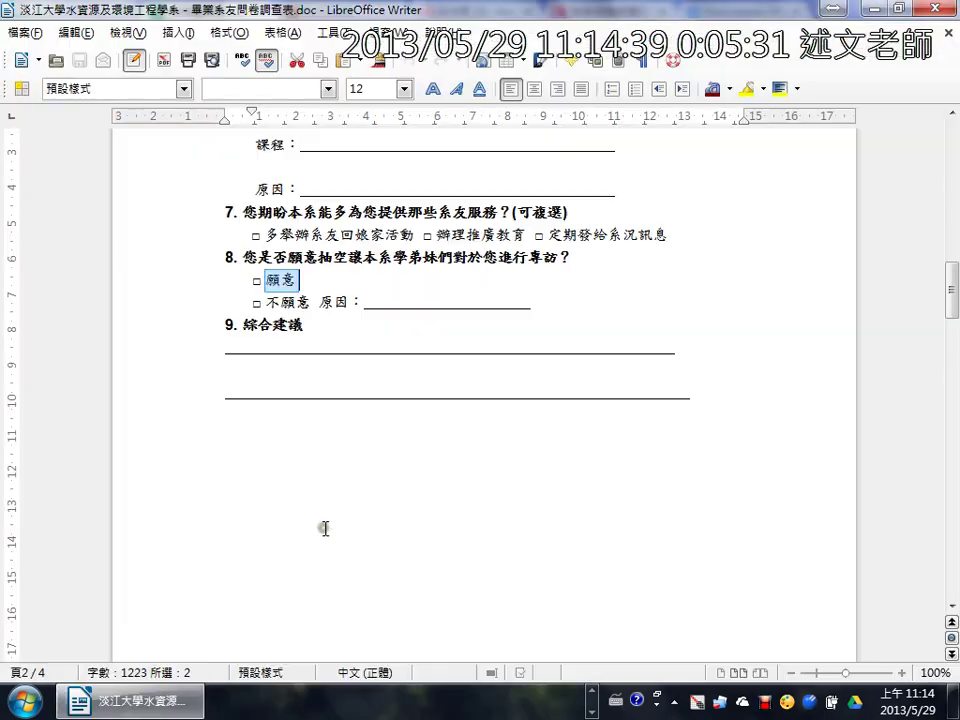
pyautogui.moveTo(314, 301); pyautogui.dragTo(270, 302)
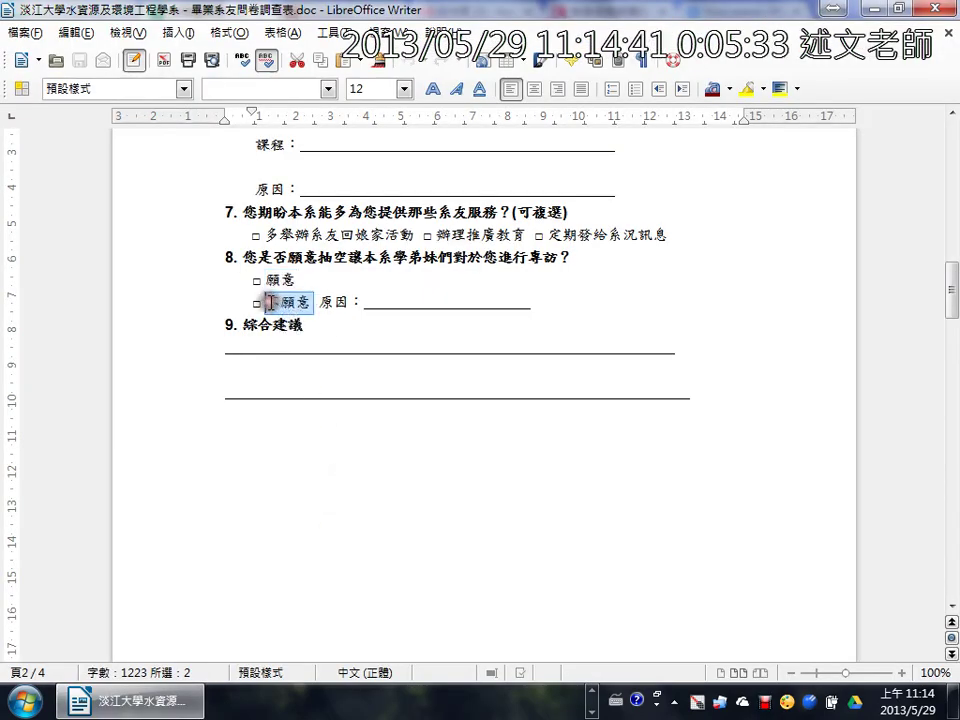
pyautogui.hotkey('ctrl', 'c')
pyautogui.hotkey('alt', 'Tab')
pyautogui.click(364, 542)
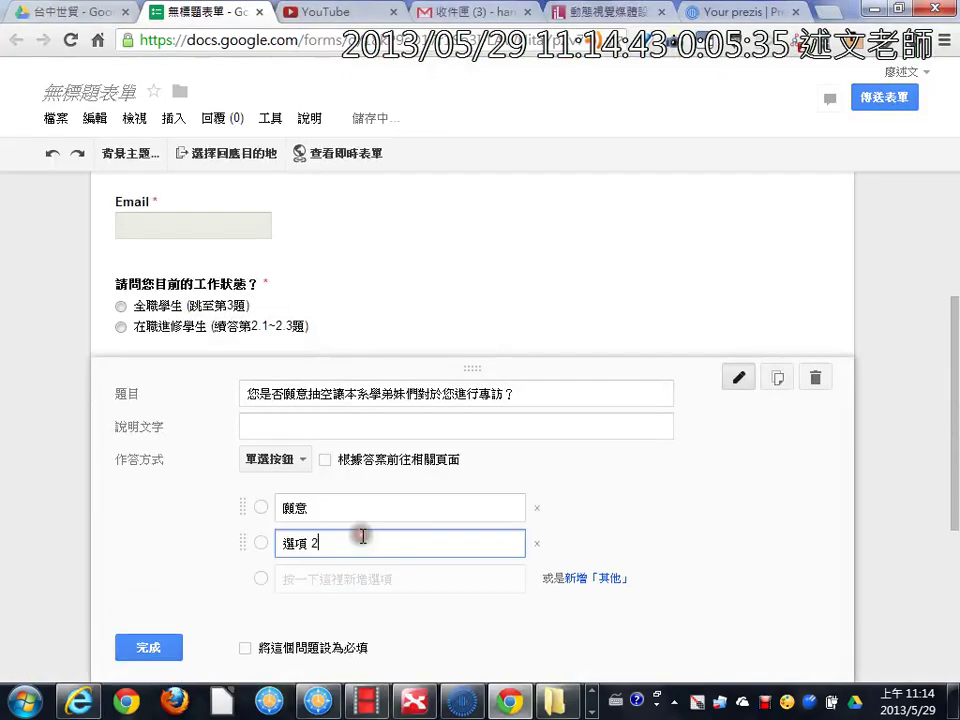
pyautogui.hotkey('ctrl', 'v')
pyautogui.click(617, 586)
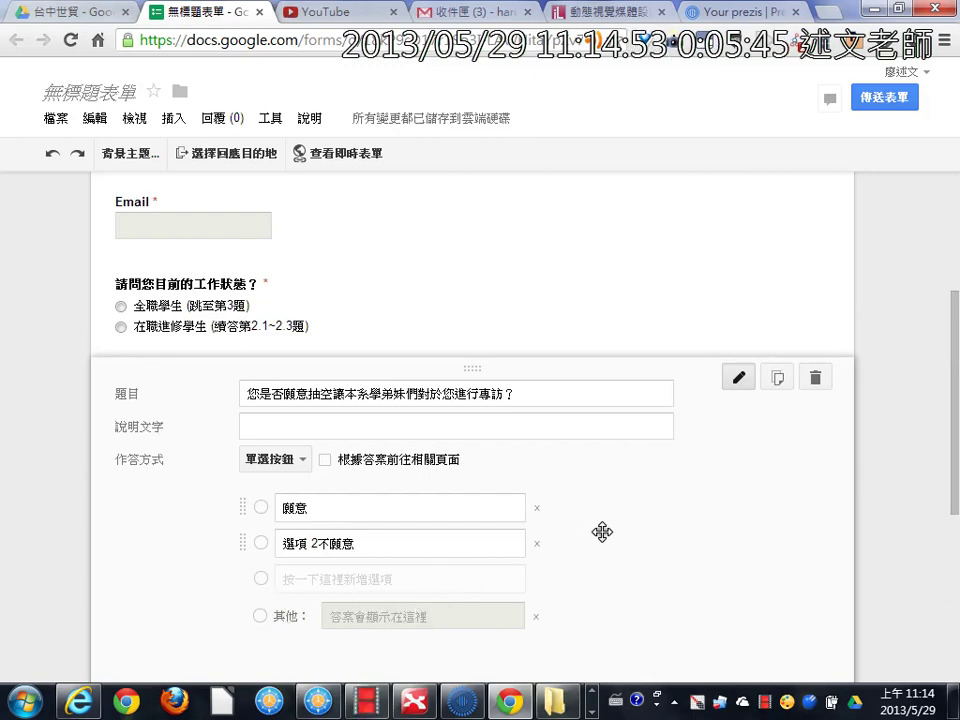
pyautogui.scroll(-4, 601, 531)
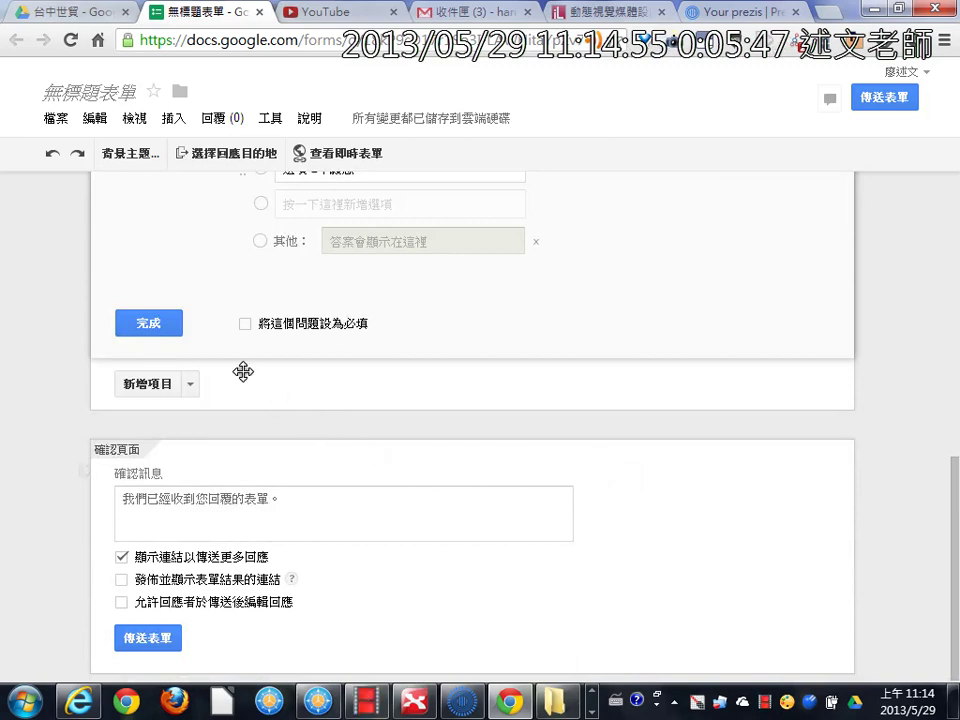
pyautogui.scroll(3, 280, 400)
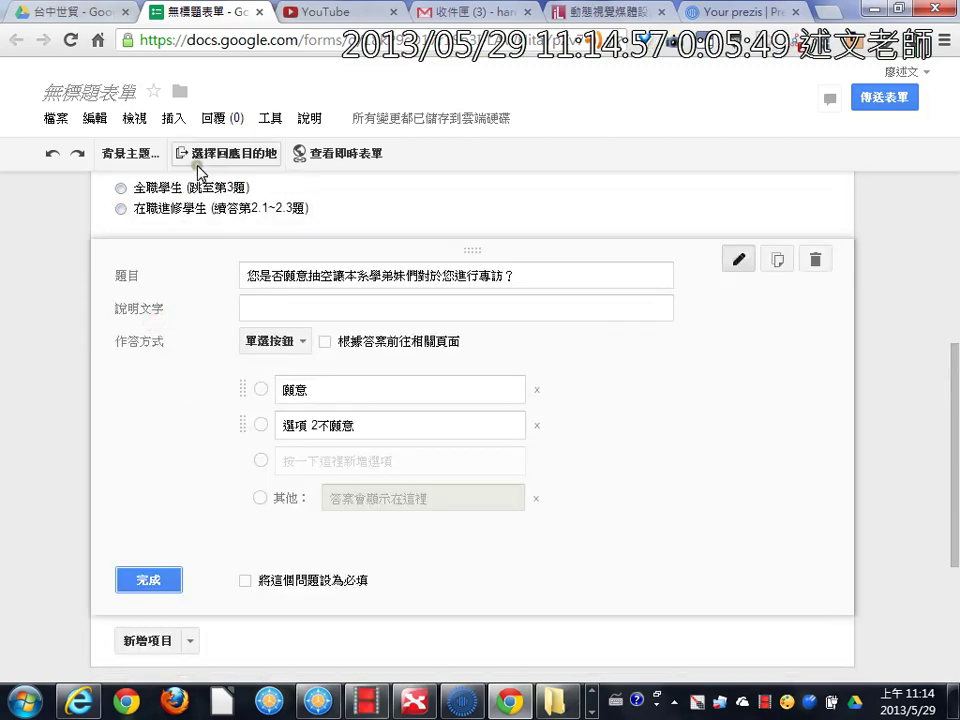
# Step: On the live form, submit name test, an e-mail address, 全職學生 and 願意
pyautogui.click(320, 157)
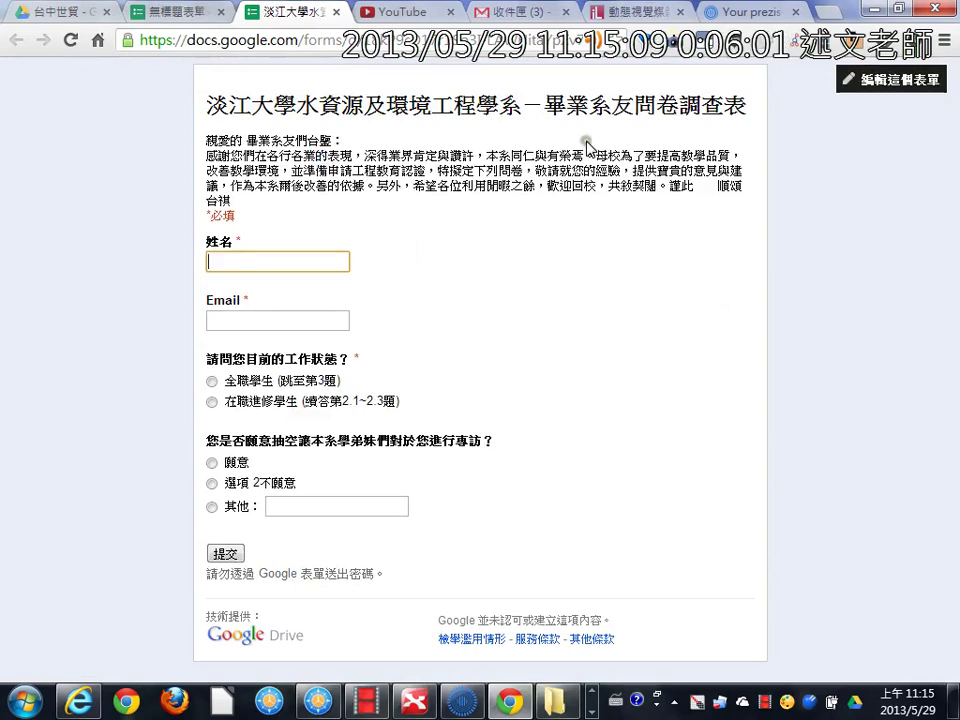
pyautogui.hotkey('ctrl', 'l')
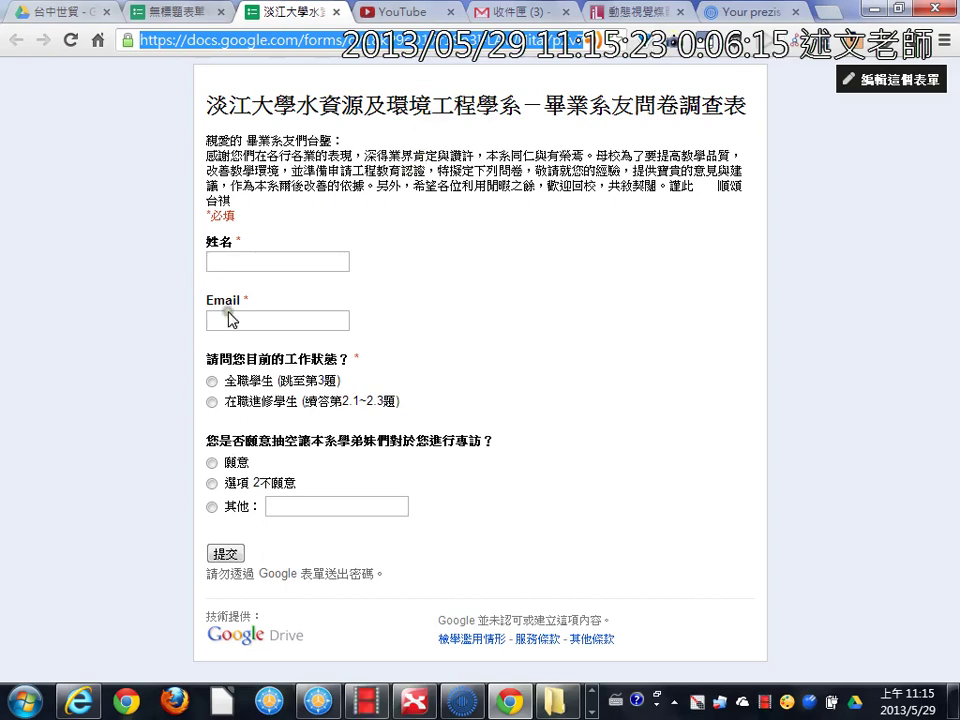
pyautogui.click(265, 260)
pyautogui.write('test')
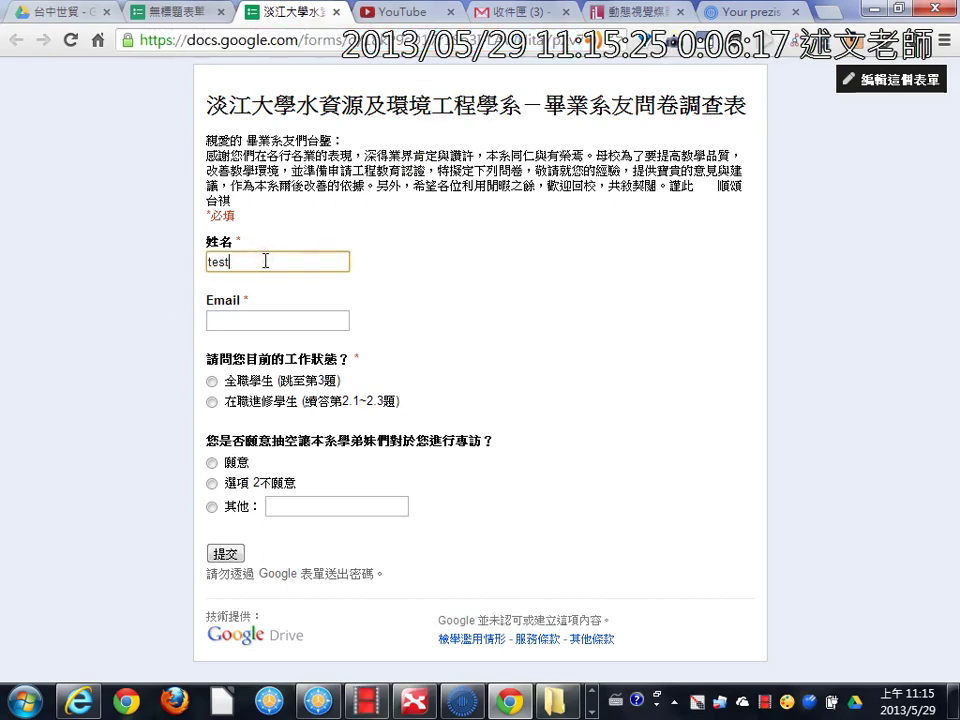
pyautogui.click(279, 317)
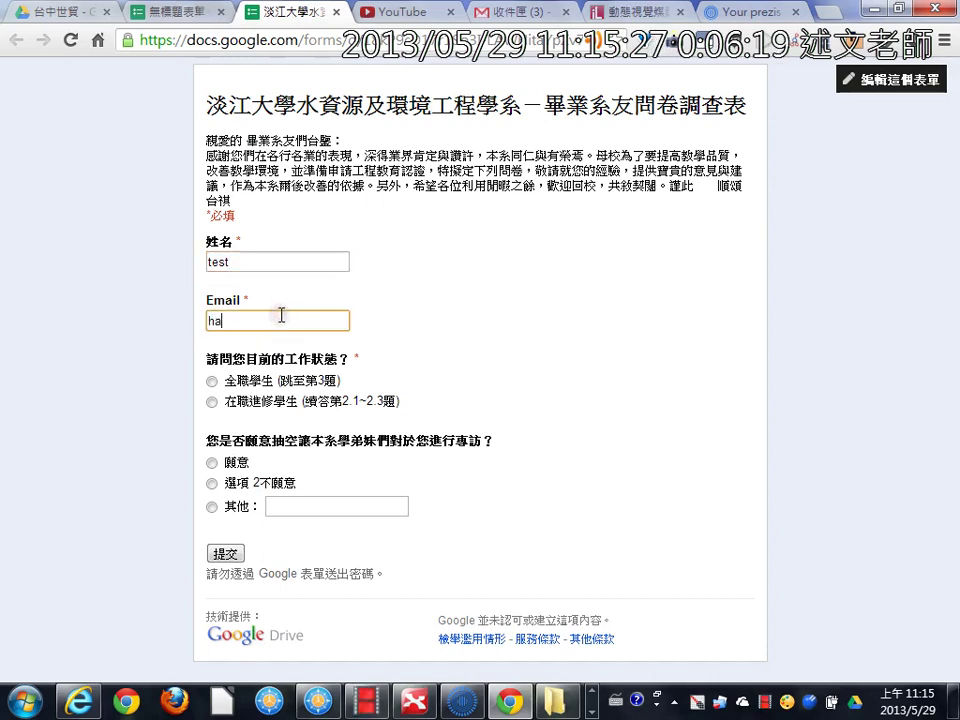
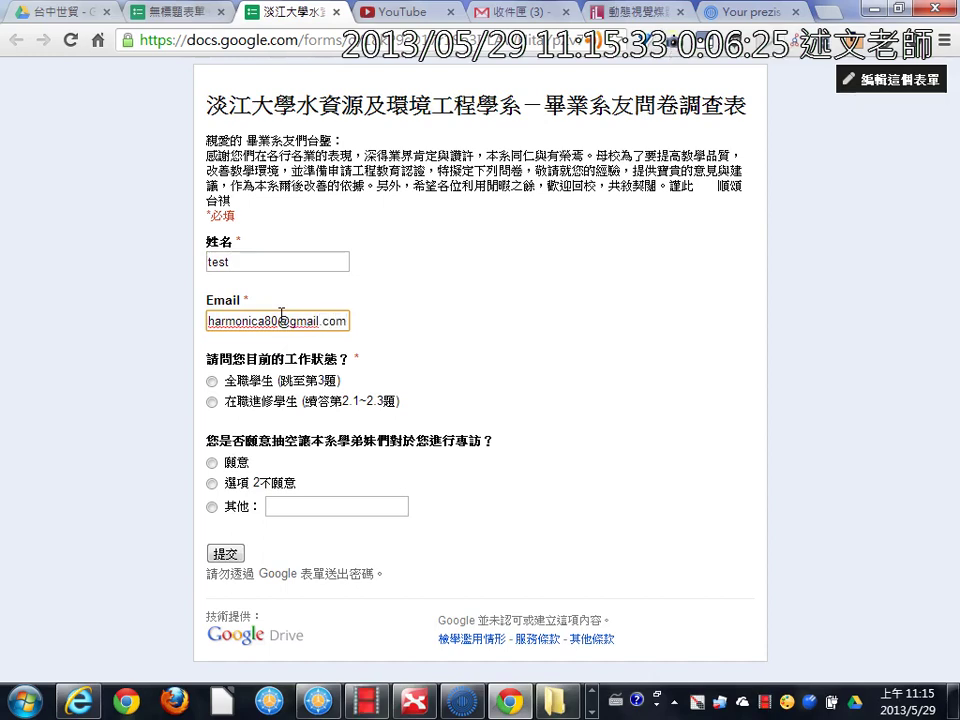
pyautogui.click(212, 381)
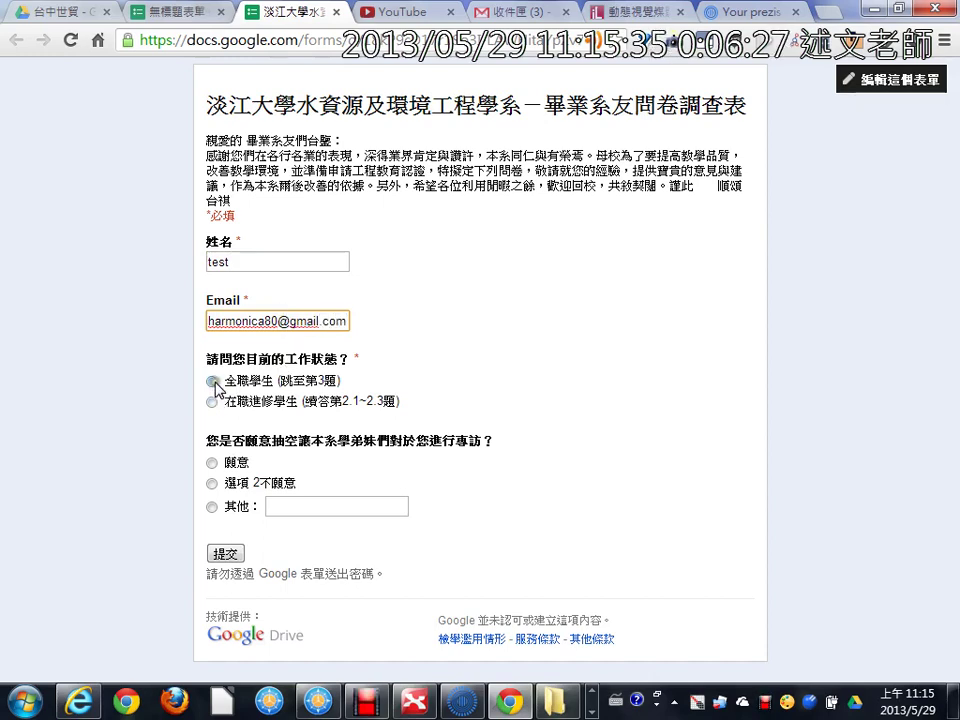
pyautogui.click(212, 463)
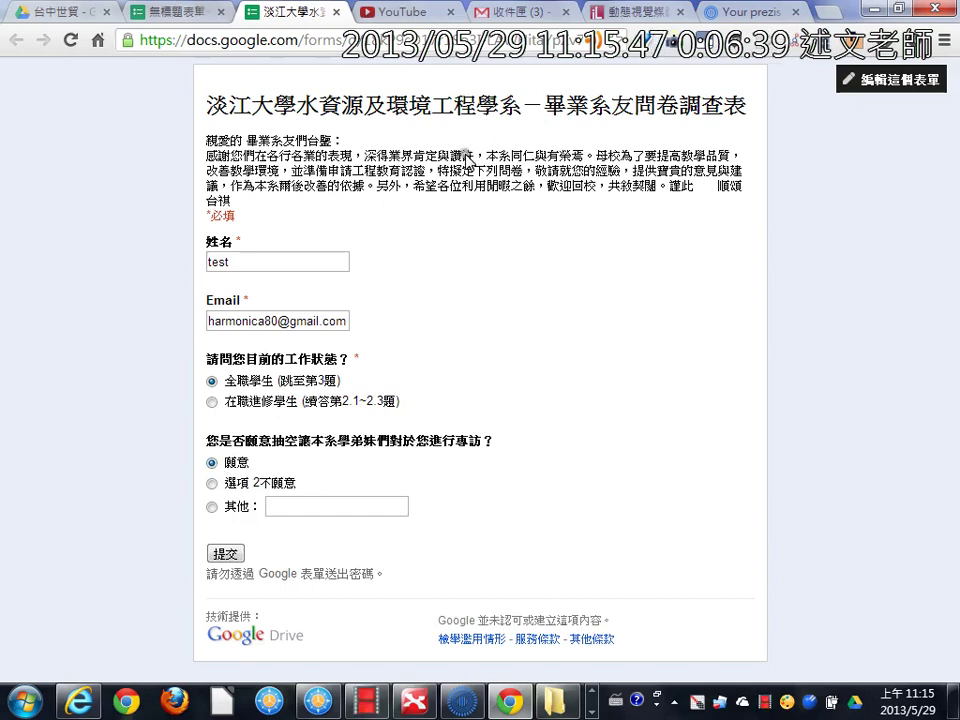
pyautogui.click(234, 555)
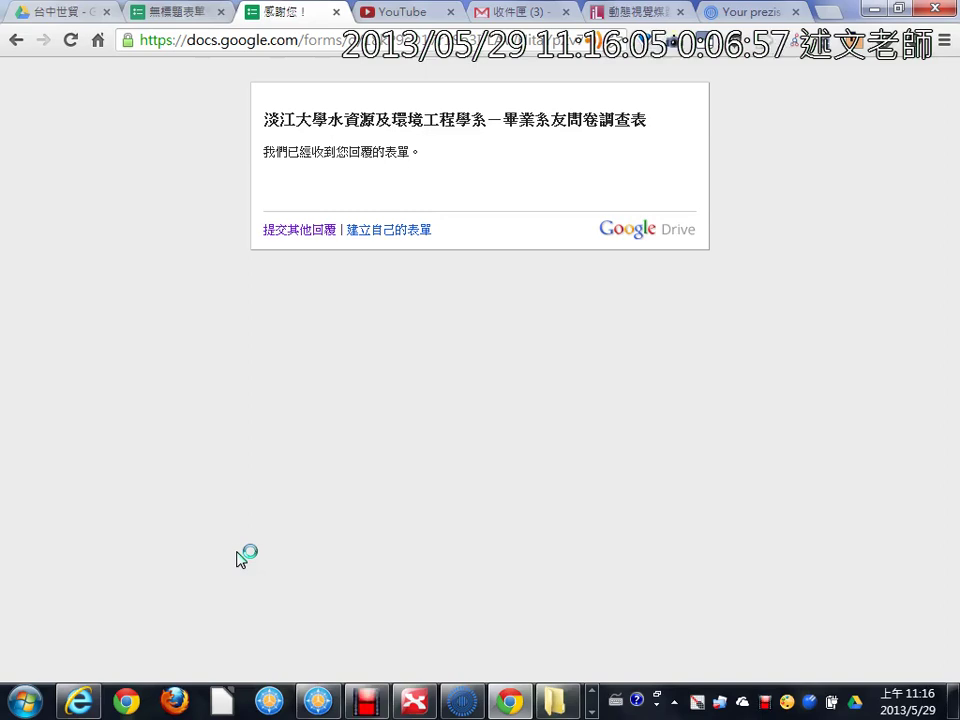
# Step: Check the submission confirmation, then go back to the filled-in live form
pyautogui.moveTo(242, 167); pyautogui.dragTo(535, 167)
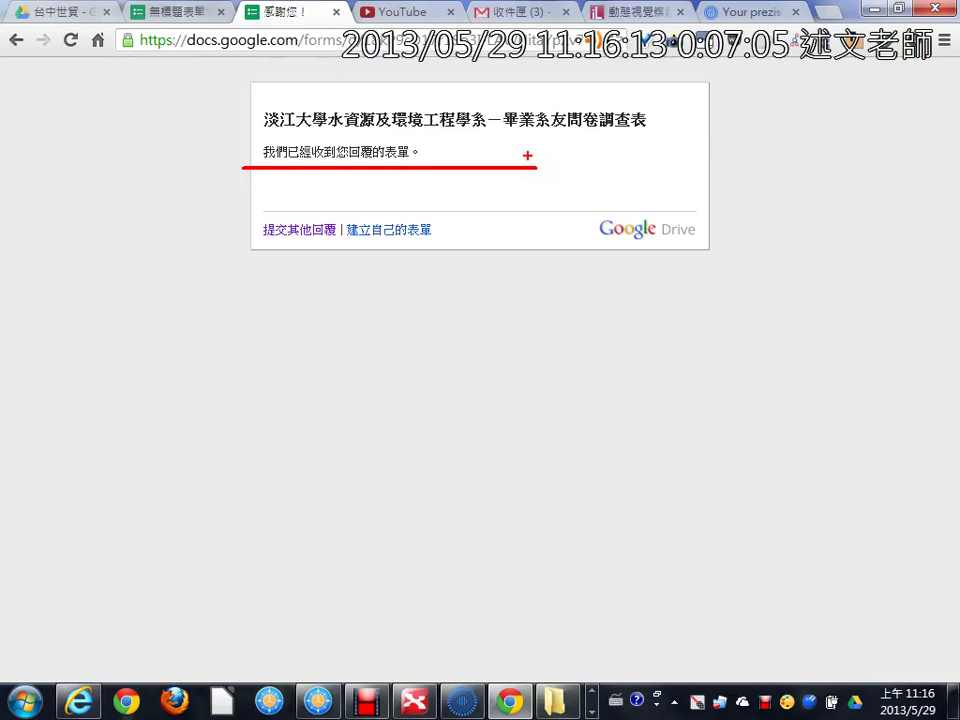
pyautogui.press('Escape')
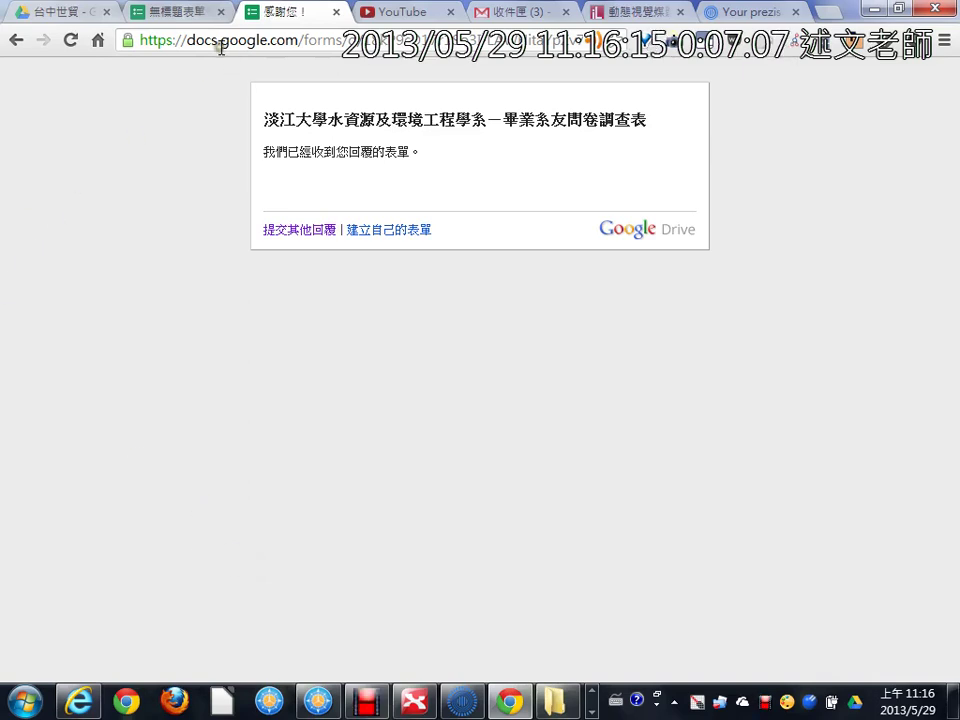
pyautogui.click(399, 236)
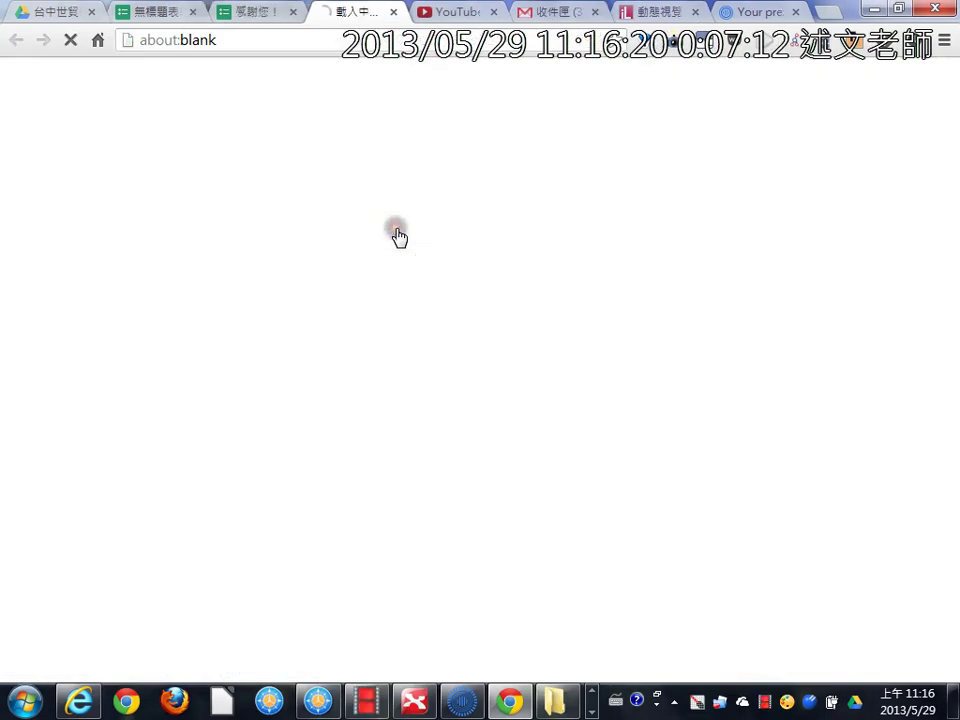
pyautogui.click(253, 13)
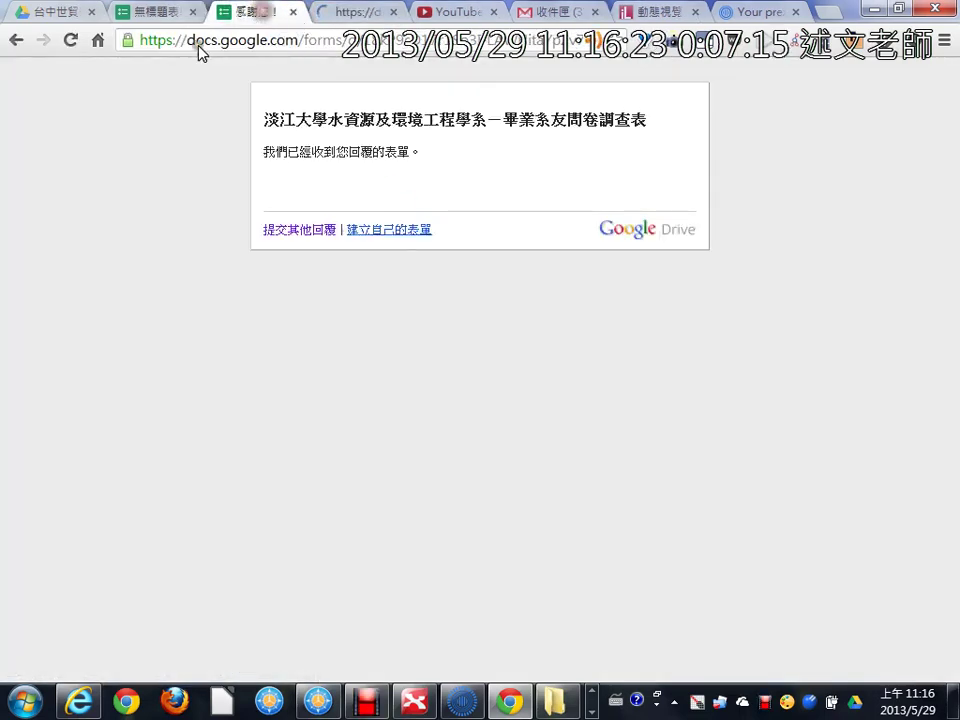
pyautogui.click(16, 41)
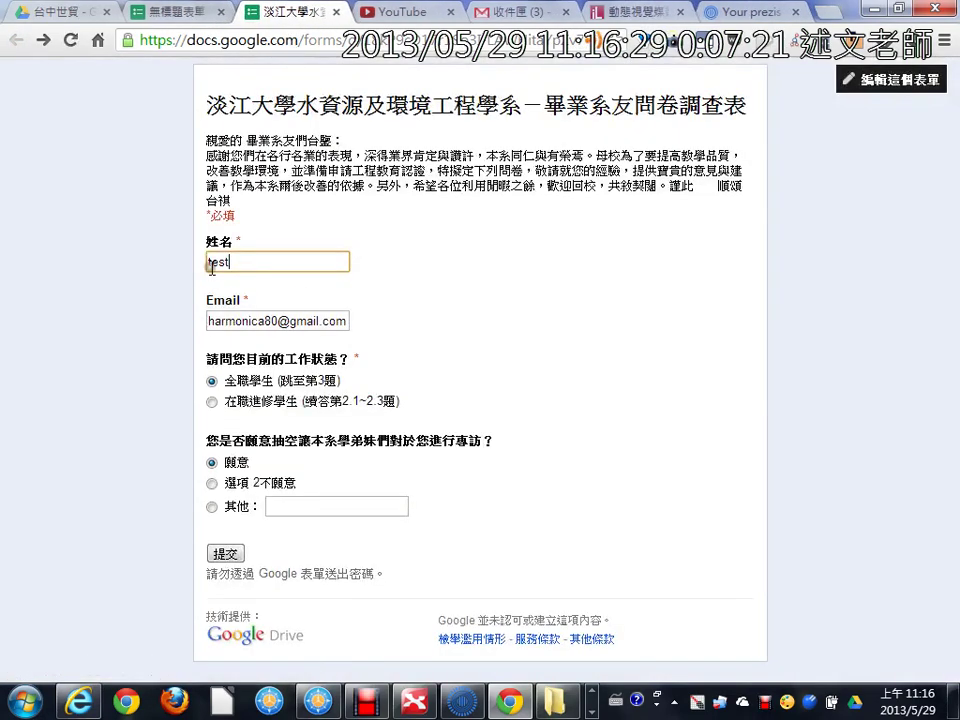
# Step: Reopen the form editor and check the Responses menu options
pyautogui.click(895, 86)
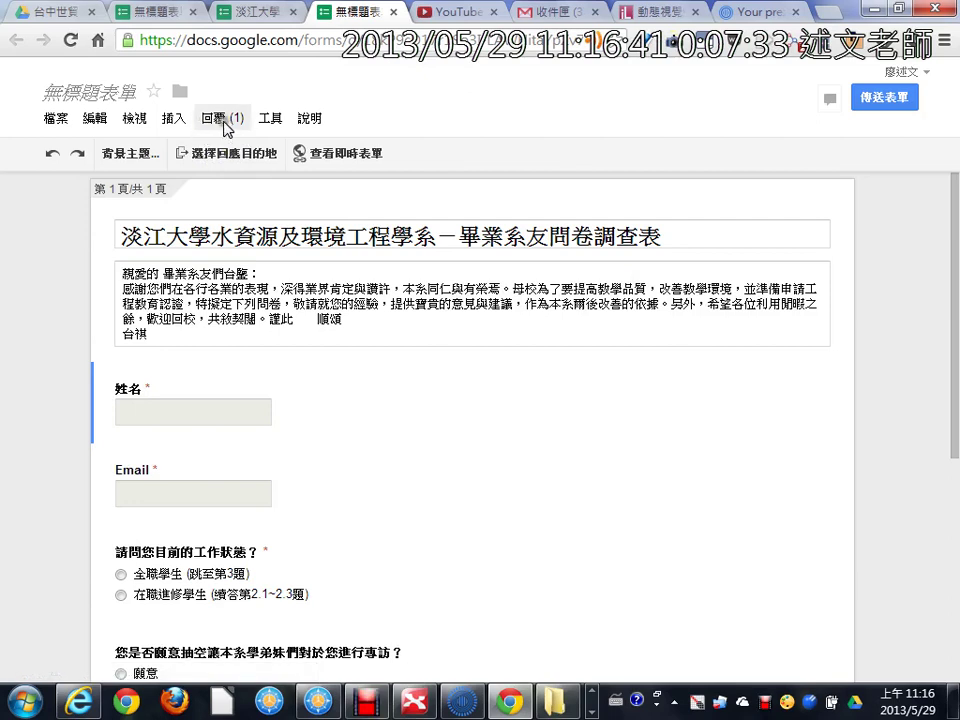
pyautogui.click(222, 120)
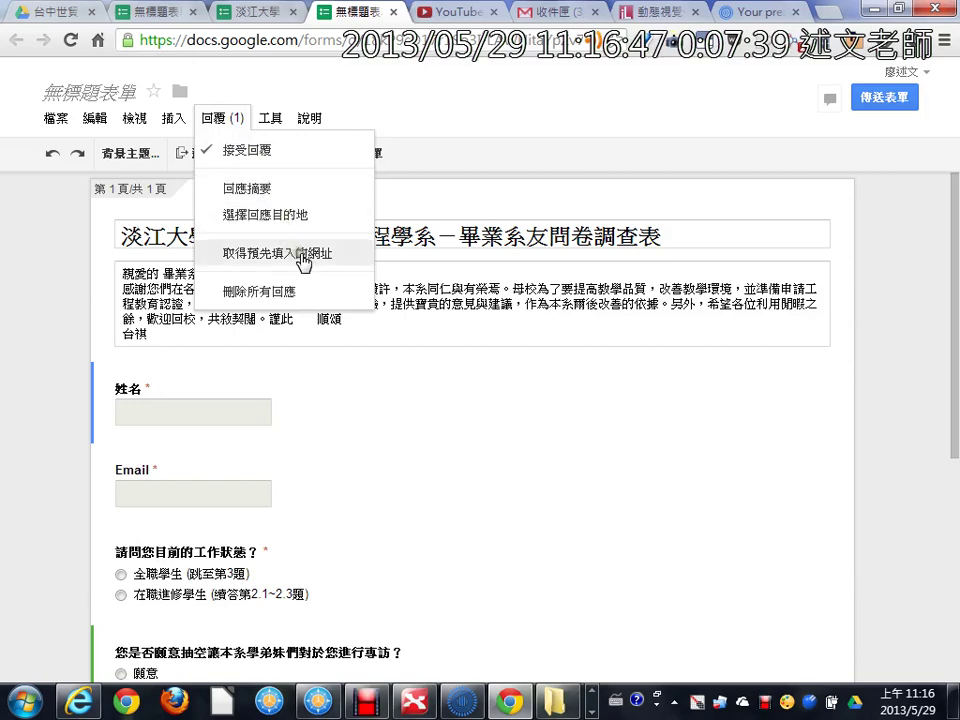
pyautogui.moveTo(179, 120)
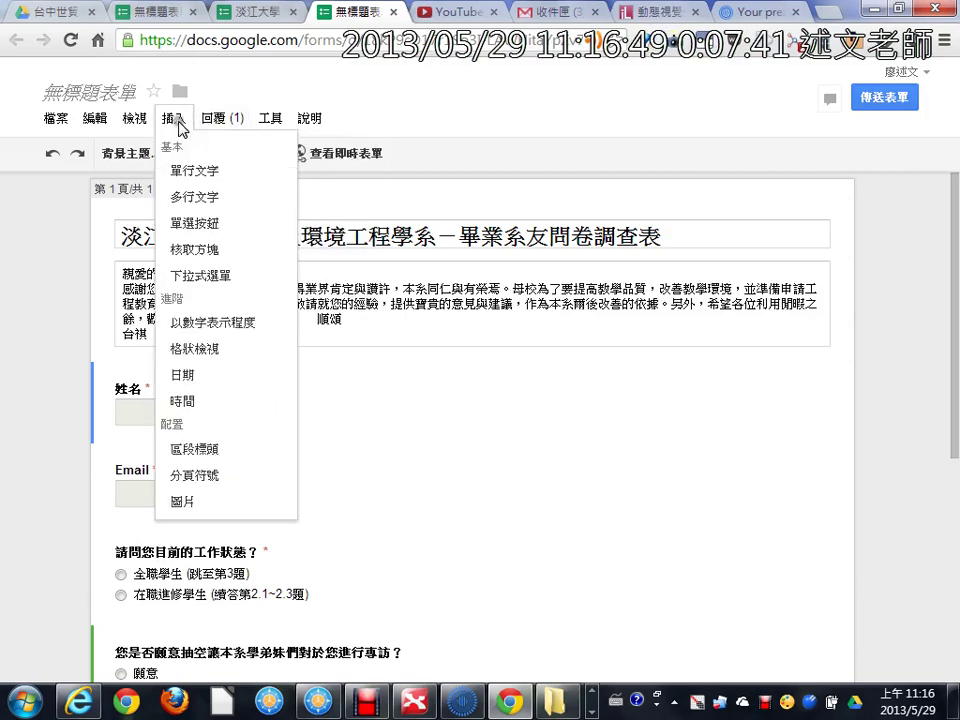
pyautogui.click(440, 110)
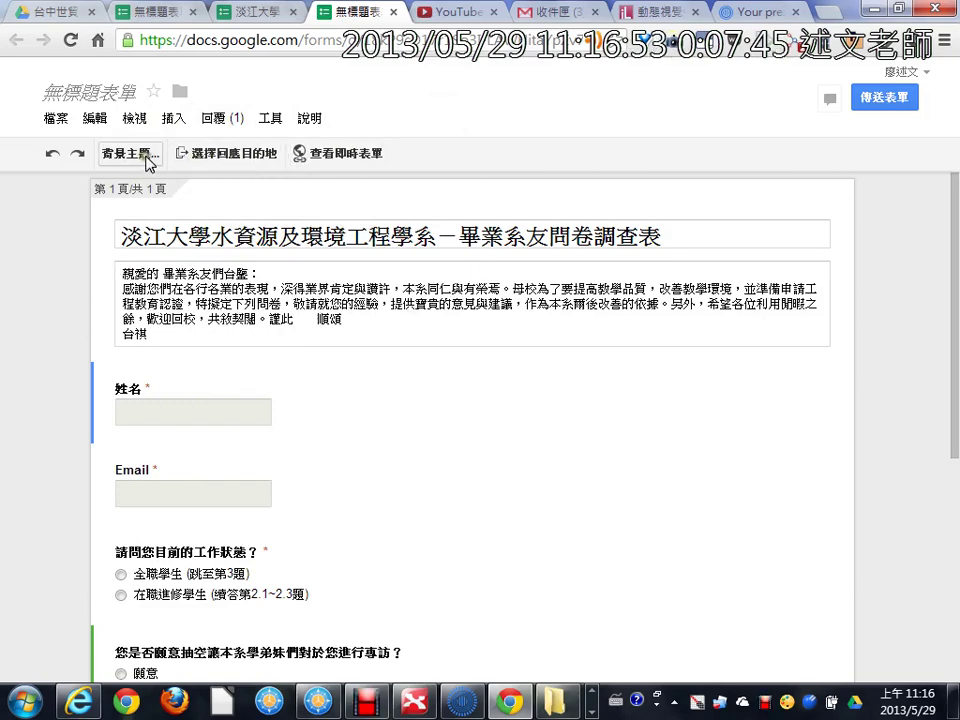
# Step: Review the File menu, then close the duplicate form editor tab
pyautogui.click(56, 121)
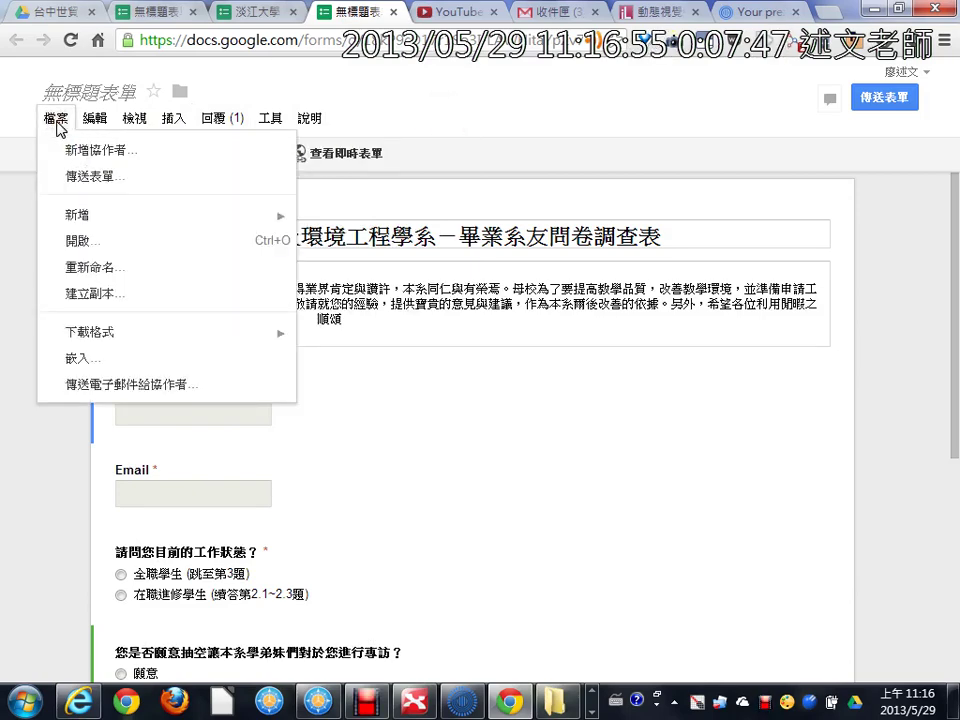
pyautogui.moveTo(229, 120)
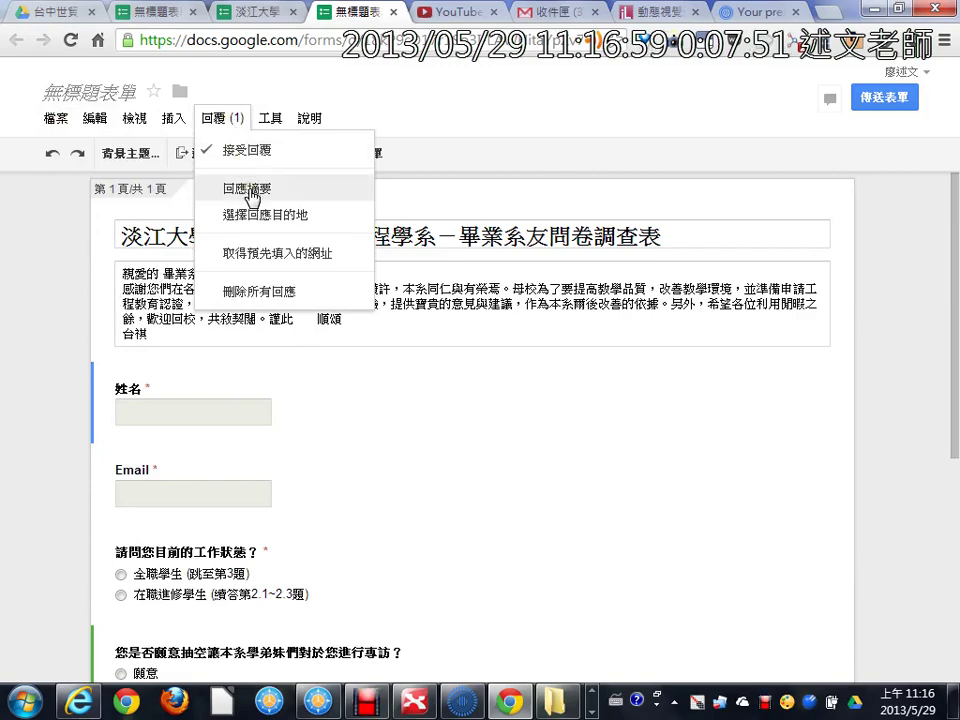
pyautogui.scroll(-4, 400, 510)
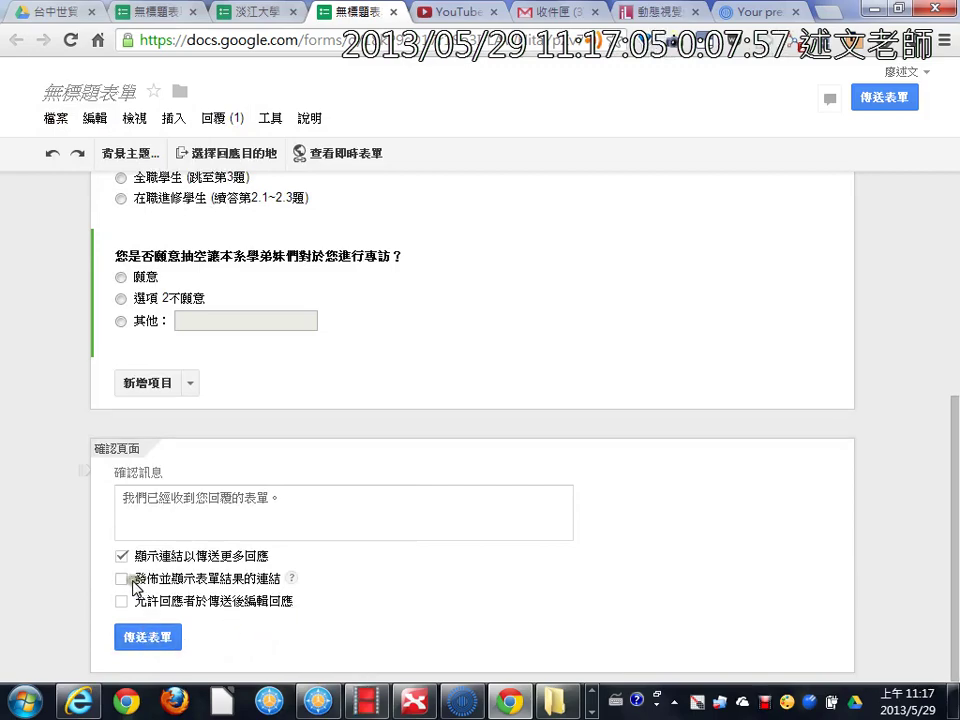
pyautogui.scroll(5, 155, 456)
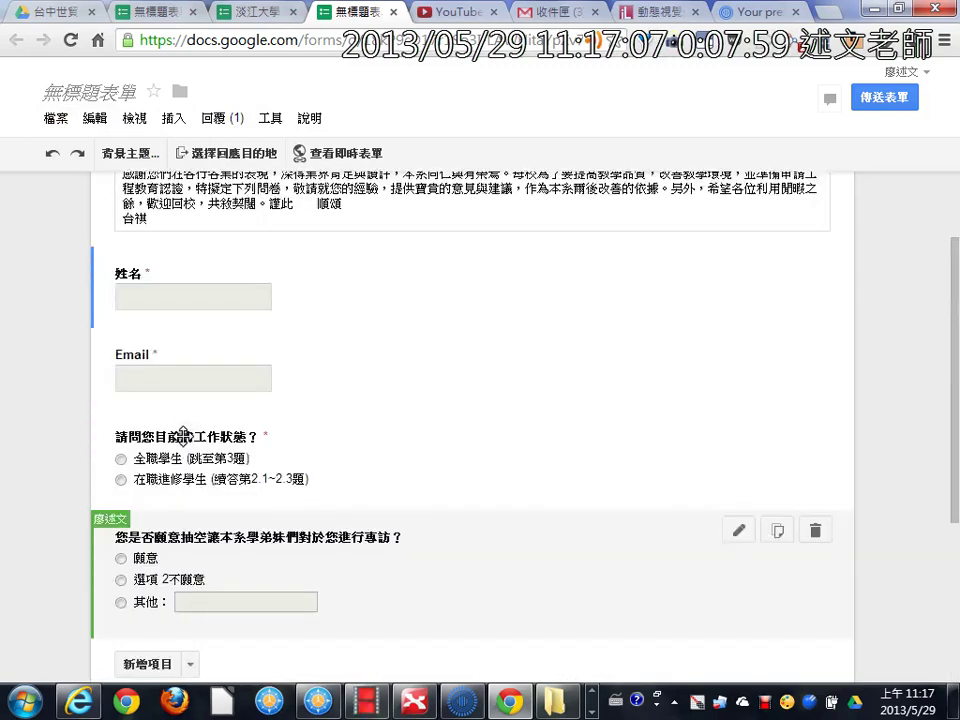
pyautogui.click(163, 12)
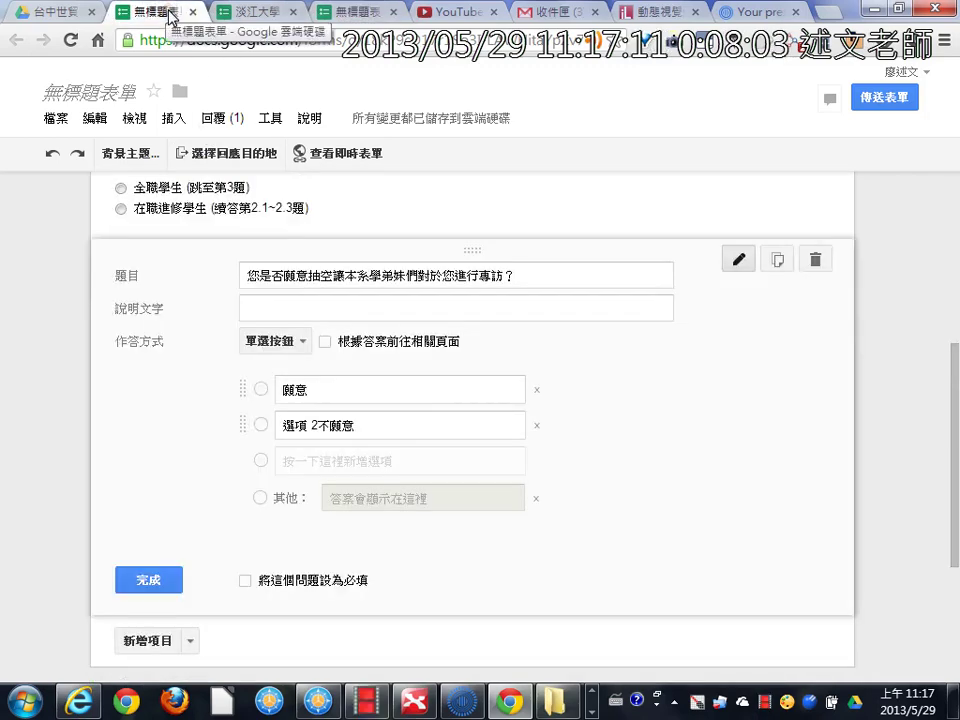
pyautogui.click(193, 12)
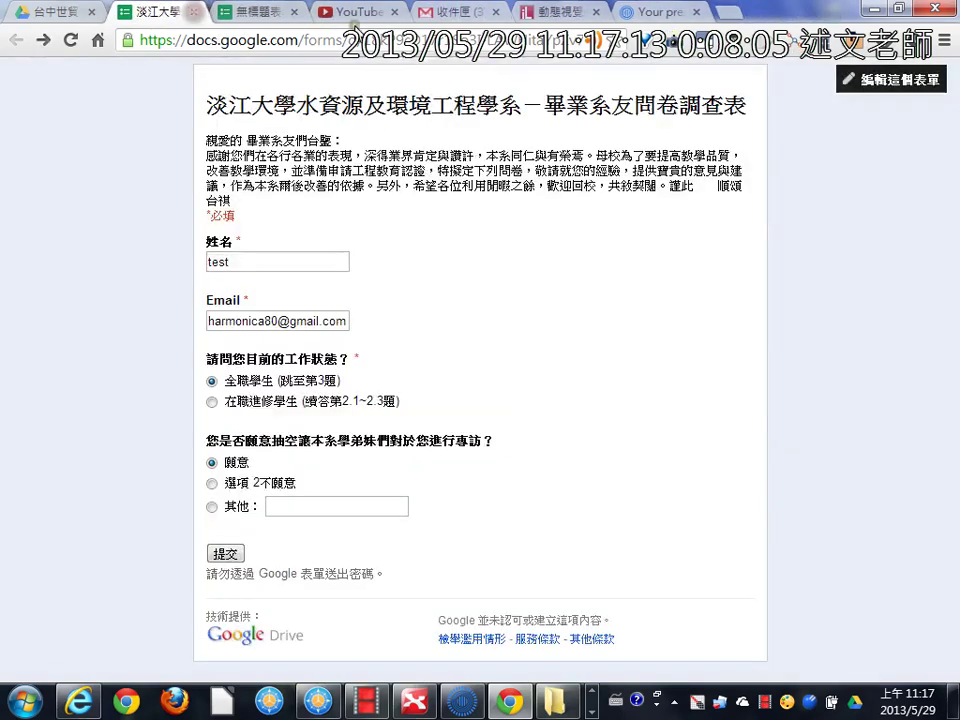
# Step: Reopen 無標題表單 from its Drive folder and browse the editor menus toward the response destination
pyautogui.click(64, 11)
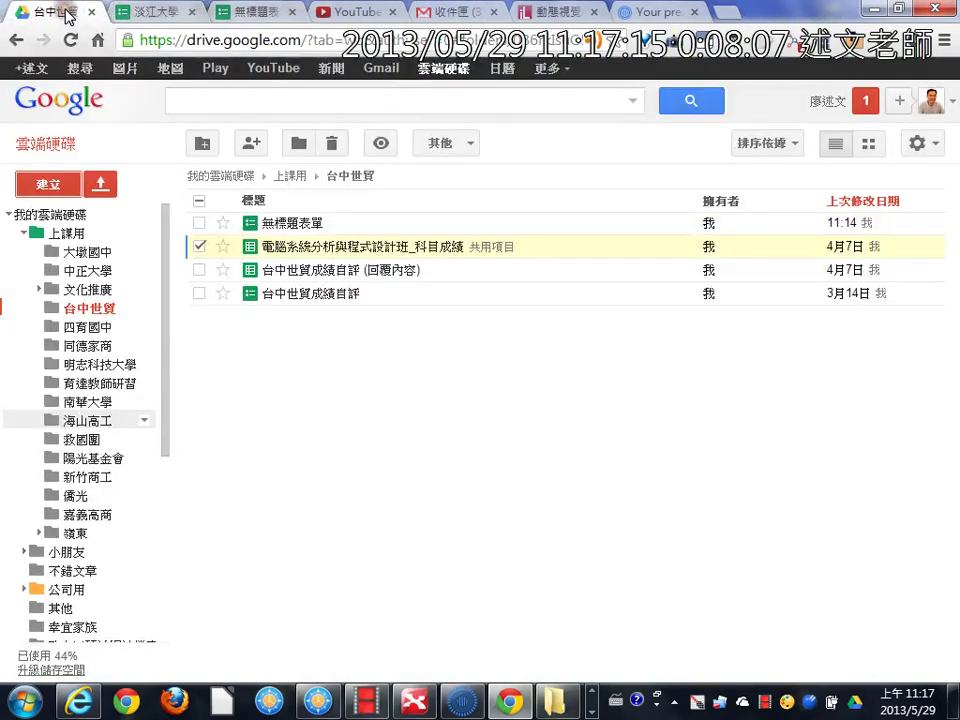
pyautogui.click(310, 228)
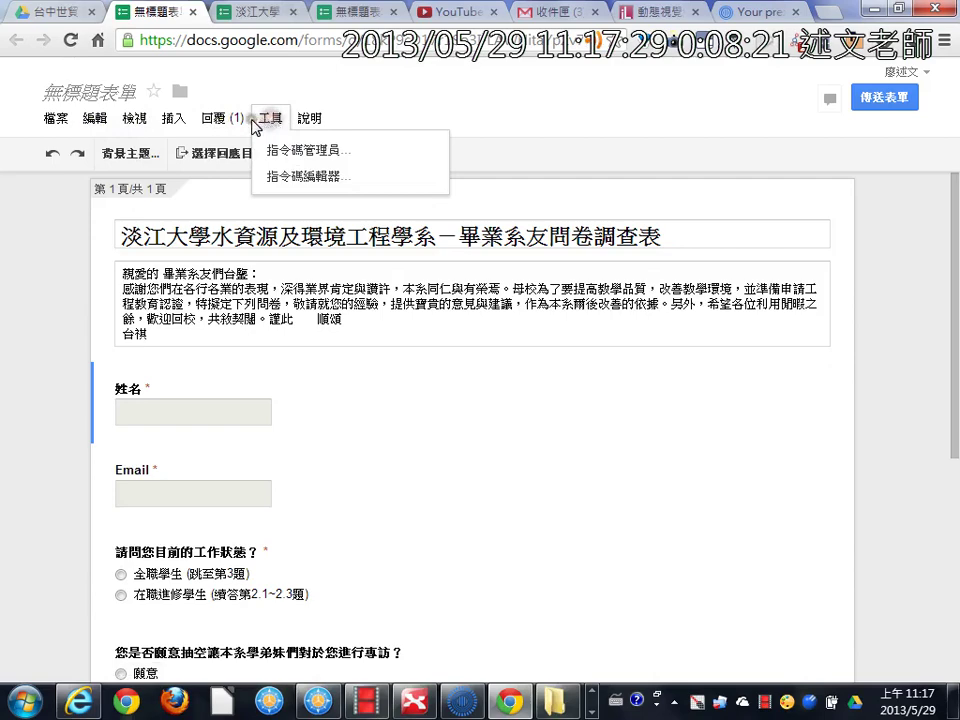
pyautogui.moveTo(147, 113)
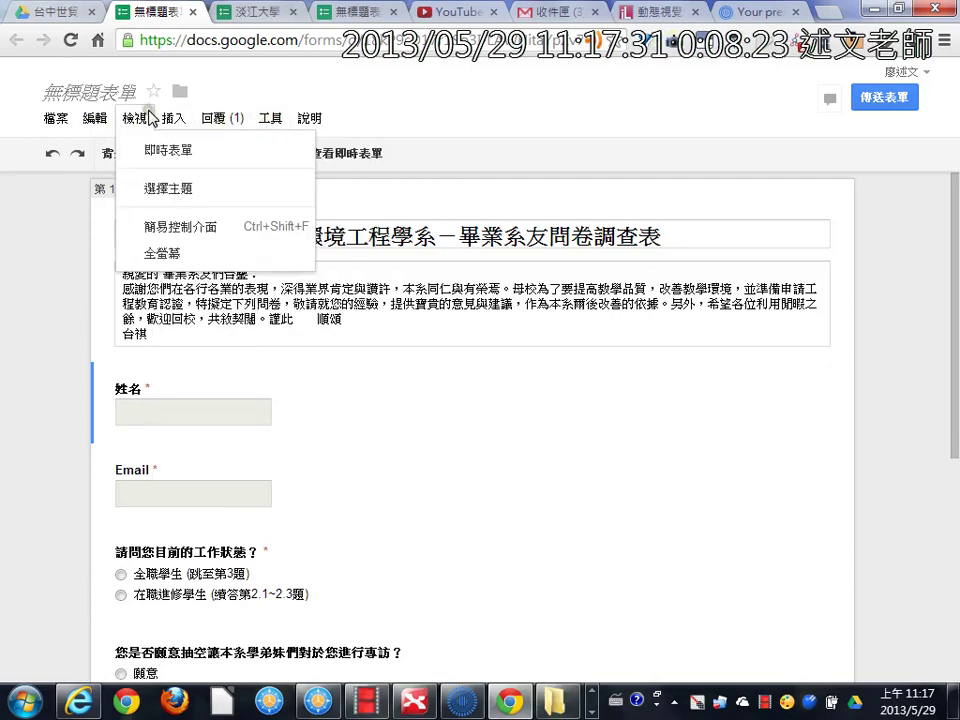
pyautogui.moveTo(92, 118)
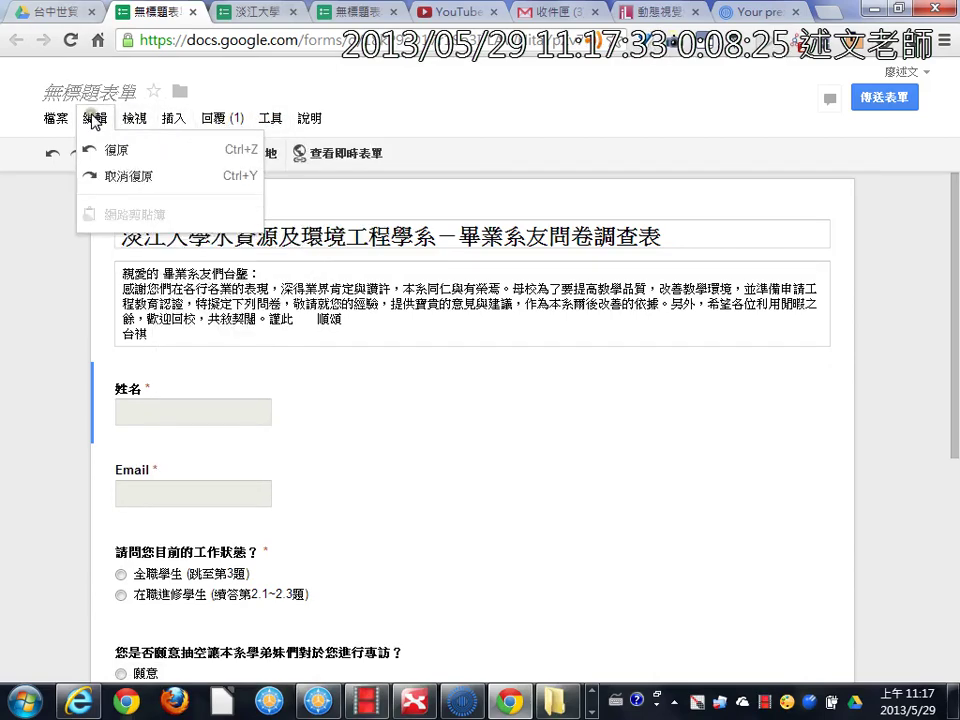
pyautogui.moveTo(50, 121)
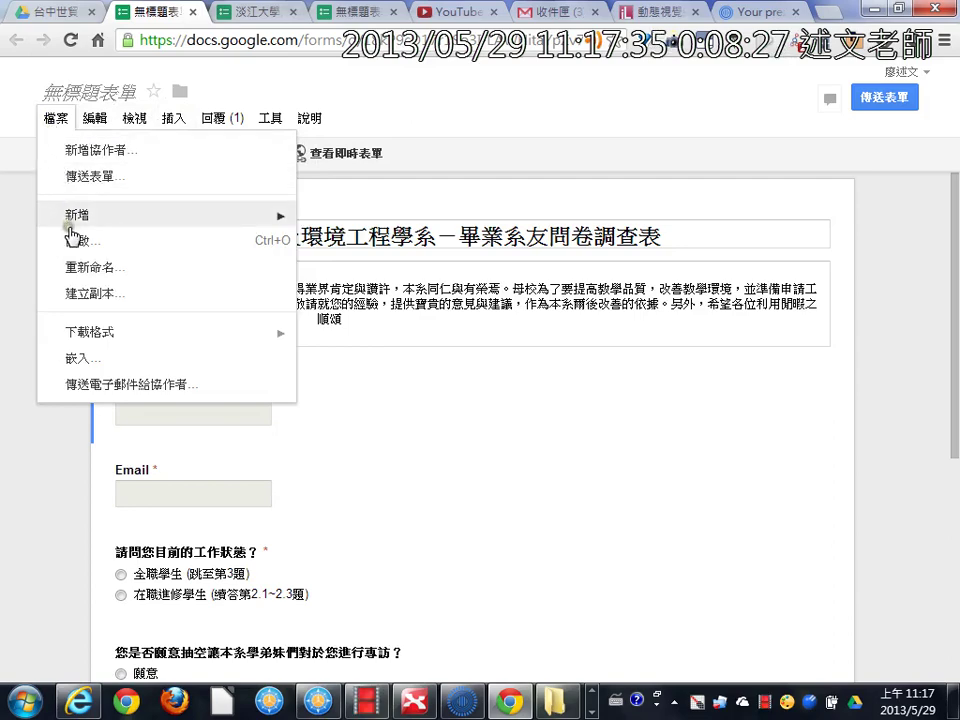
pyautogui.moveTo(80, 223)
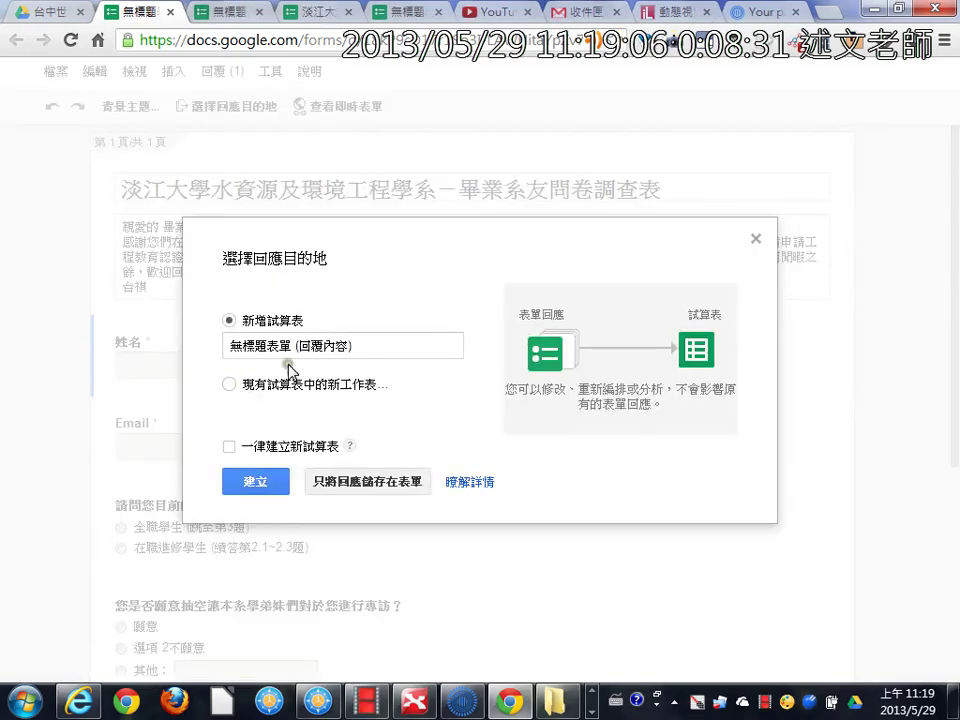
# Step: Link the responses to a new spreadsheet named 無標題表單 (回覆內容) via 選擇回應目的地
pyautogui.click(478, 483)
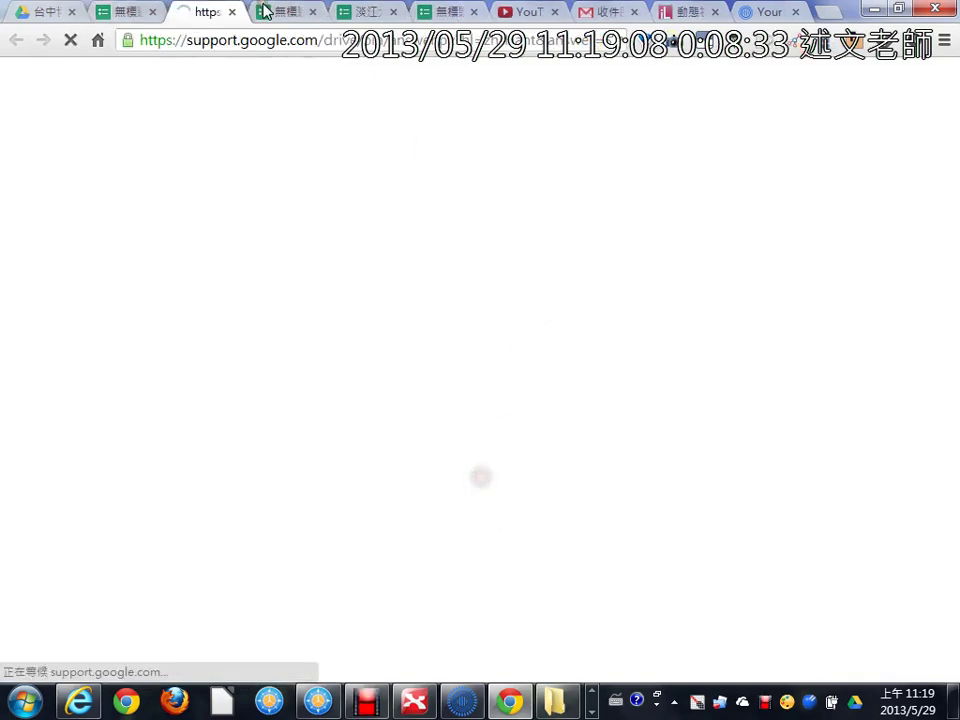
pyautogui.click(128, 11)
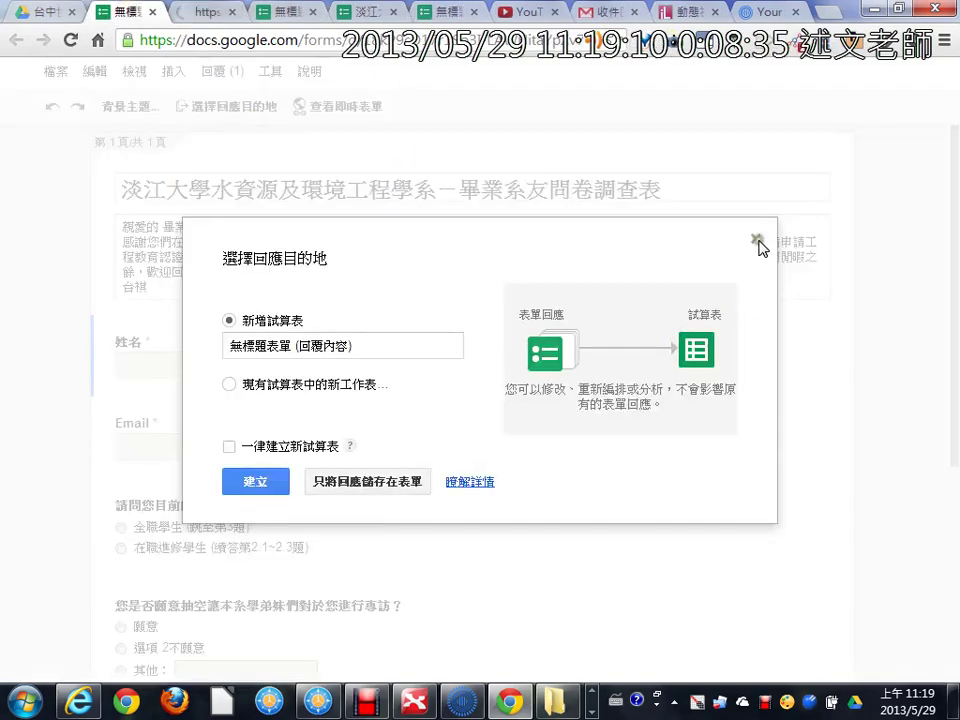
pyautogui.click(230, 76)
pyautogui.click(225, 72)
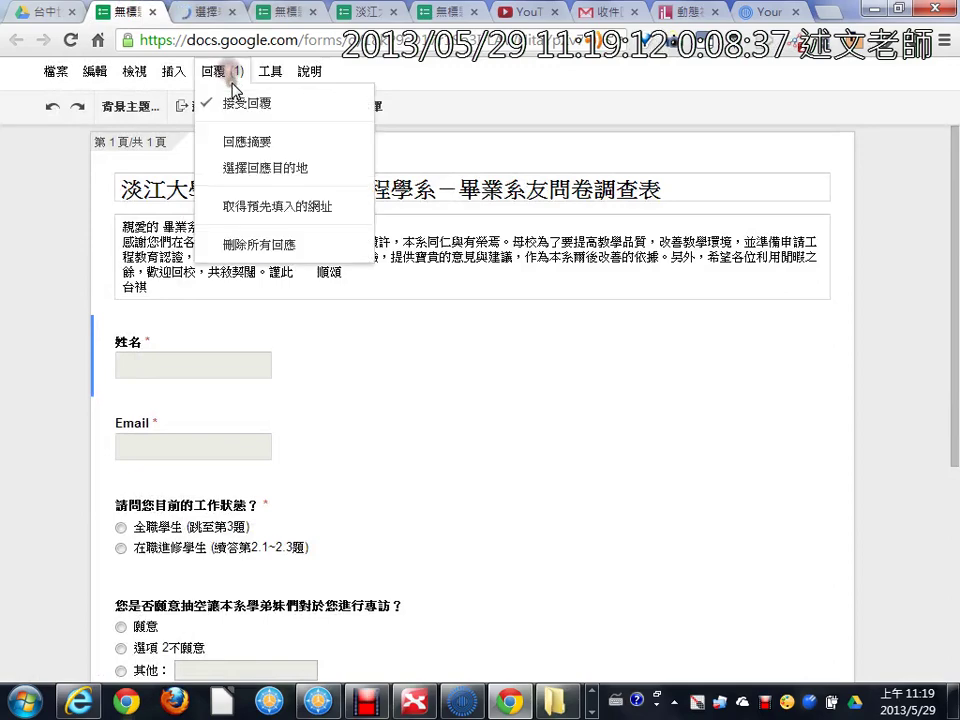
pyautogui.click(241, 170)
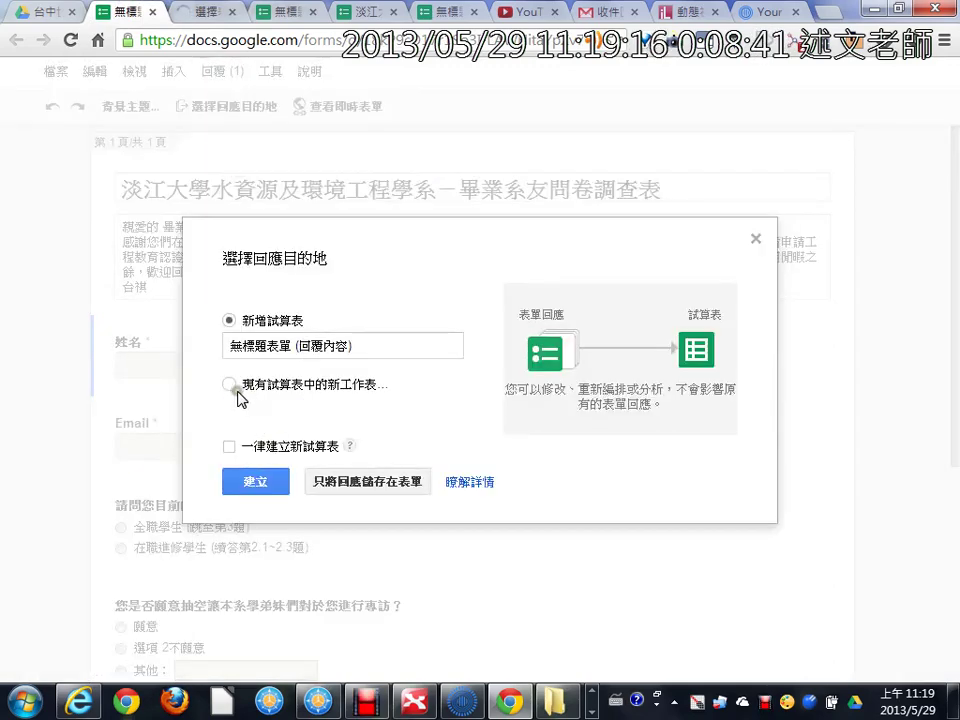
pyautogui.click(272, 346)
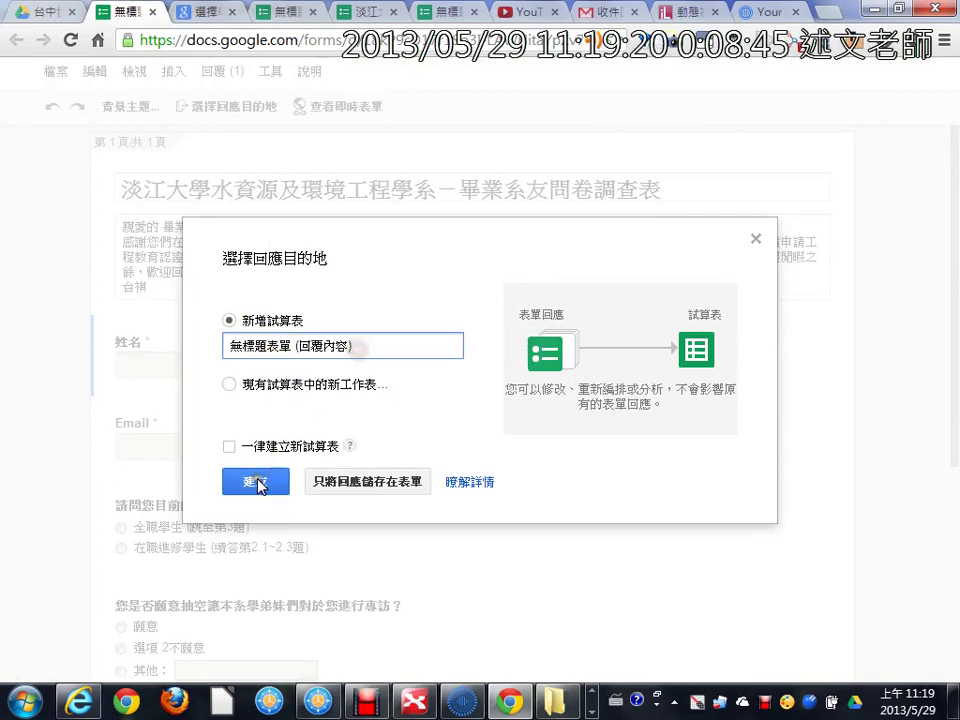
pyautogui.click(312, 484)
pyautogui.click(254, 482)
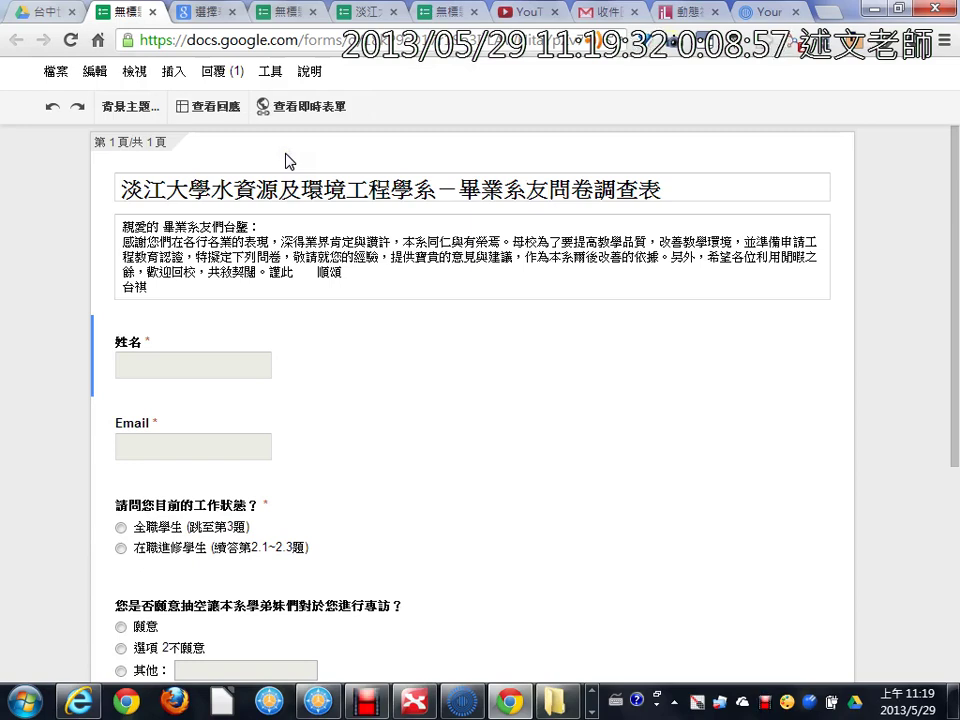
# Step: Look over the form's File menu, then switch to the Prezi presentation
pyautogui.click(56, 72)
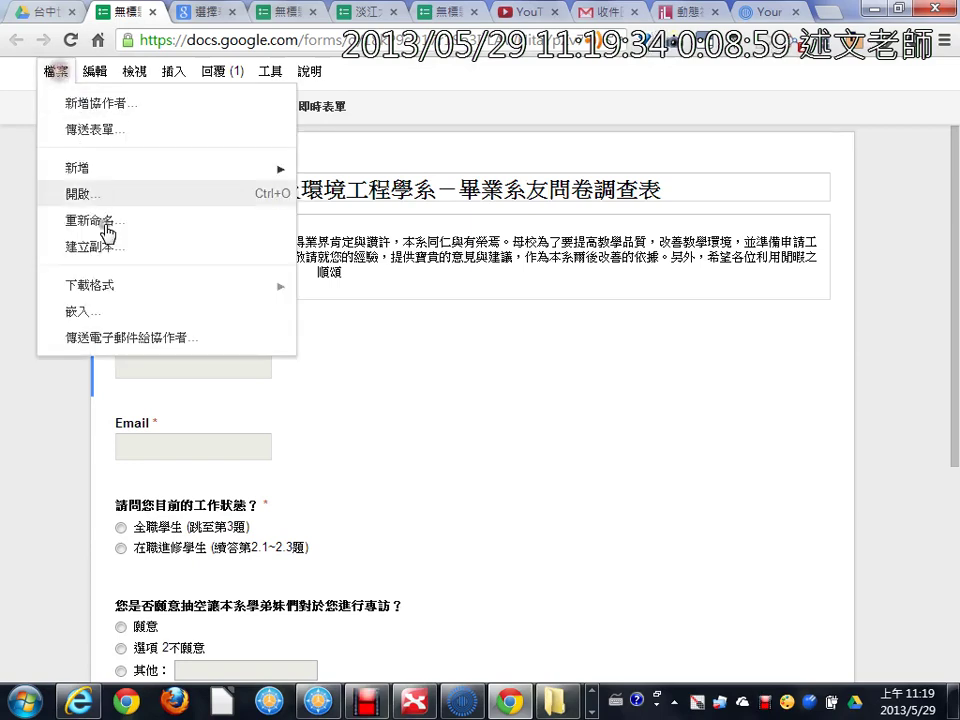
pyautogui.moveTo(124, 292)
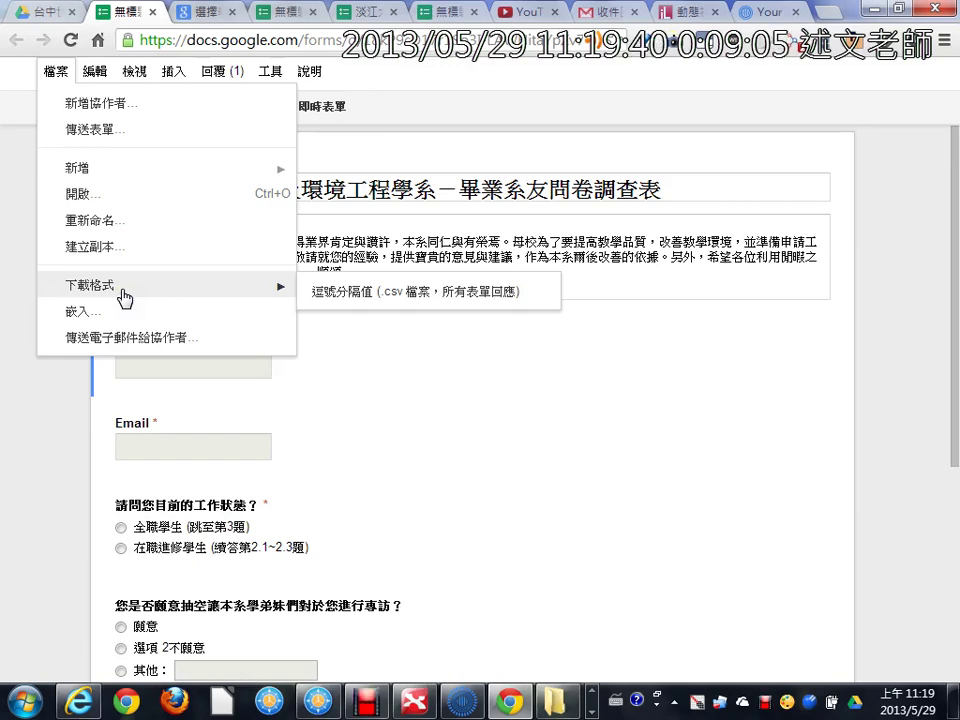
pyautogui.click(468, 704)
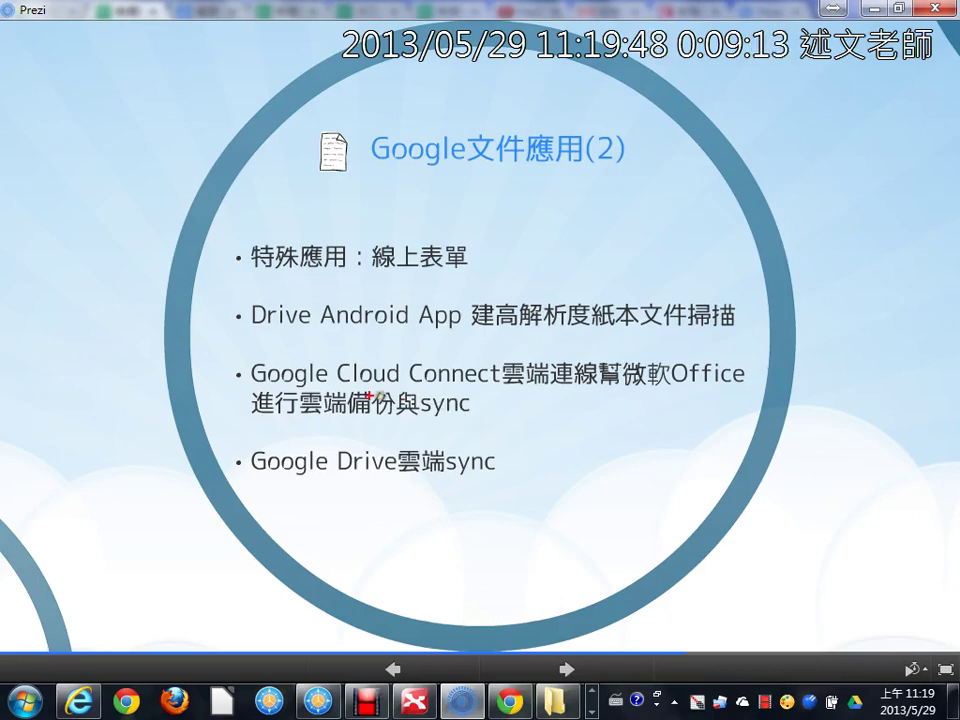
# Step: Mark the Google Cloud Connect bullet in red, clear the ink, then underline Drive Android App
pyautogui.moveTo(230, 358)
pyautogui.mouseDown()
pyautogui.moveTo(324, 407)
pyautogui.moveTo(754, 421)
pyautogui.mouseUp()
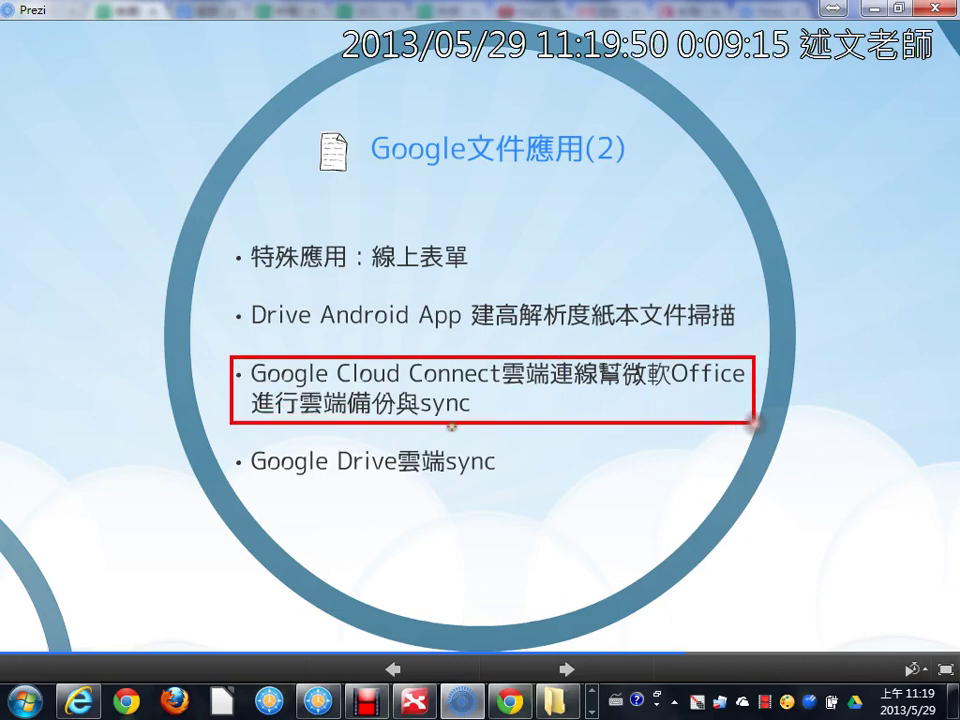
pyautogui.moveTo(161, 392)
pyautogui.mouseDown()
pyautogui.moveTo(228, 392)
pyautogui.moveTo(175, 402)
pyautogui.mouseUp()
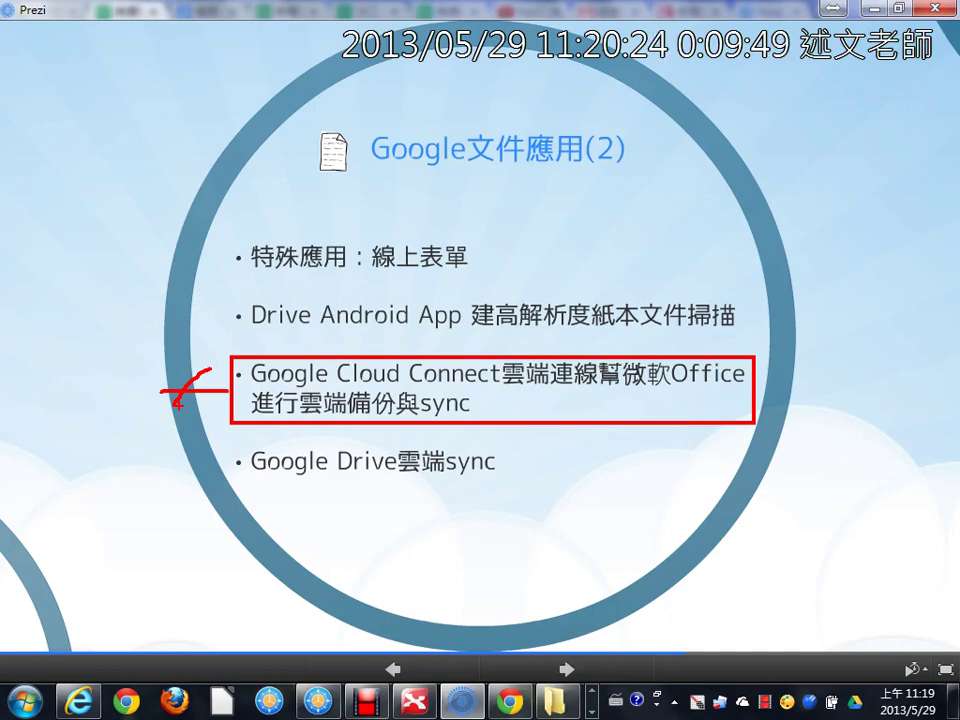
pyautogui.moveTo(102, 378)
pyautogui.mouseDown()
pyautogui.moveTo(64, 403)
pyautogui.moveTo(107, 399)
pyautogui.moveTo(86, 441)
pyautogui.moveTo(115, 430)
pyautogui.mouseUp()
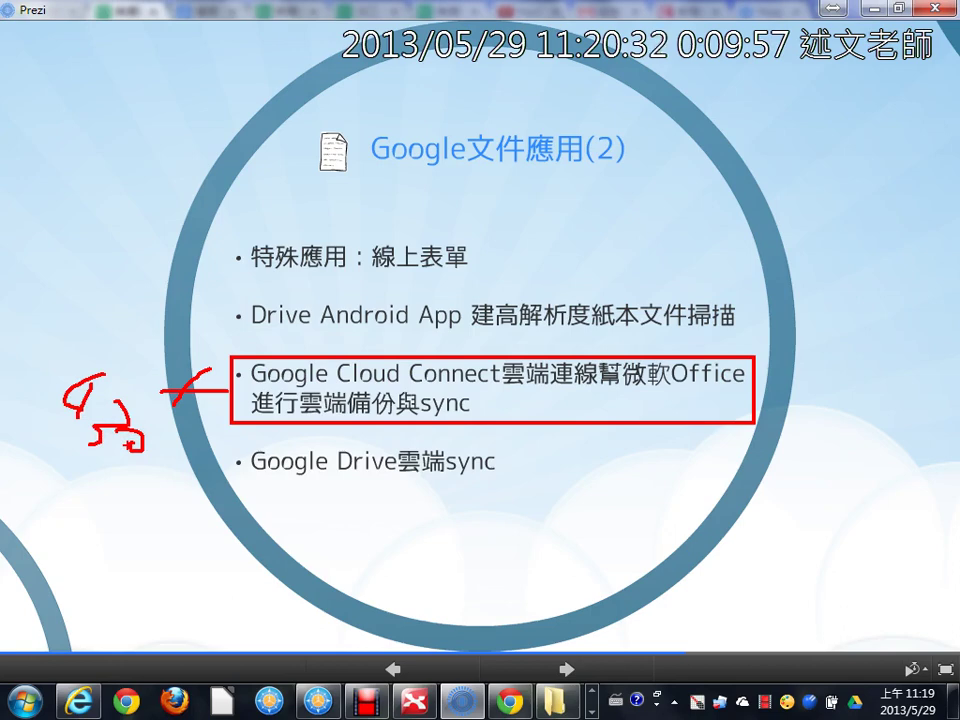
pyautogui.press('e')
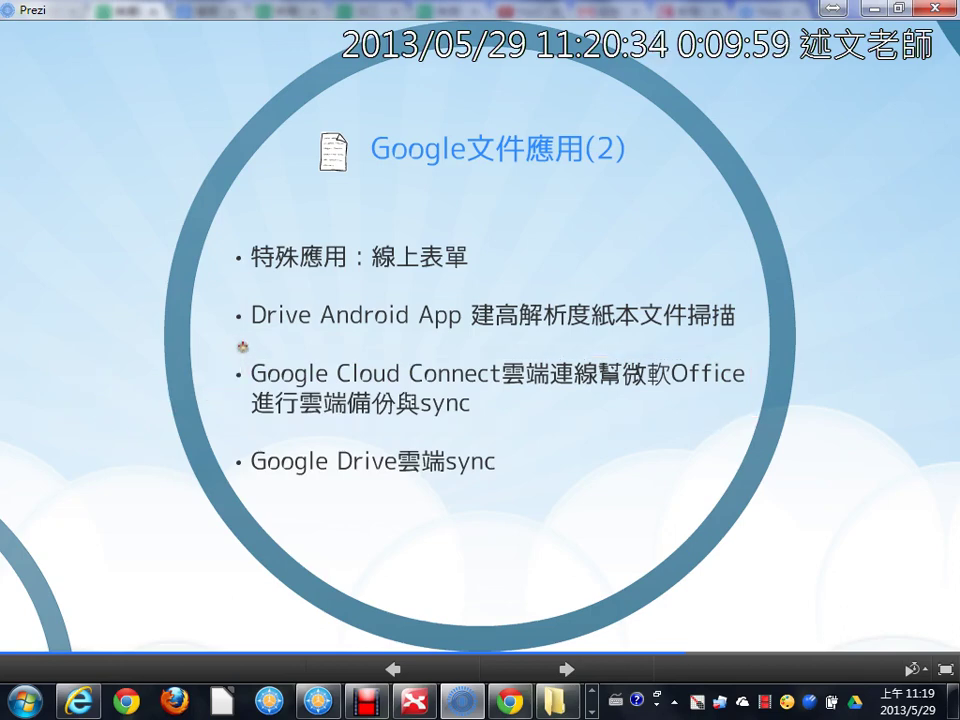
pyautogui.moveTo(216, 337); pyautogui.dragTo(782, 333)
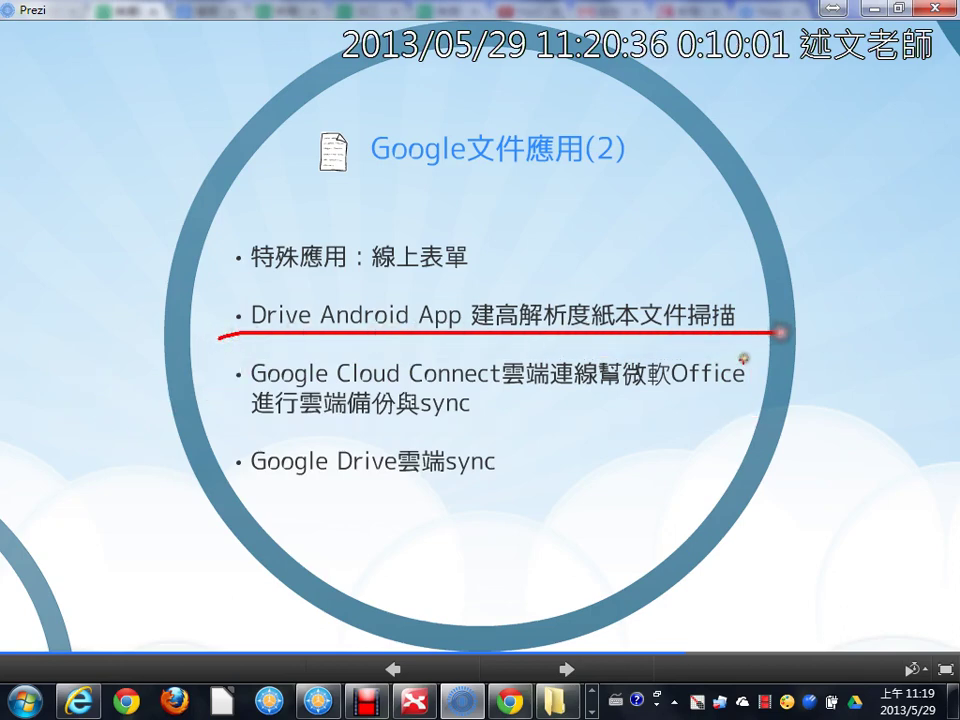